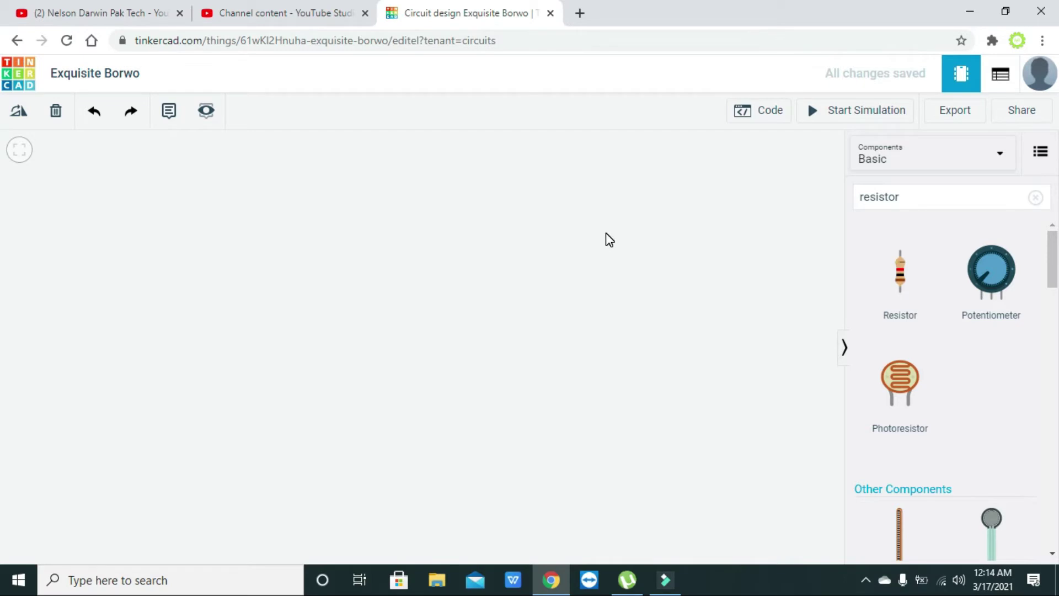
# Step: Search 'push' and place a Pushbutton on the canvas
pyautogui.moveTo(941, 199); pyautogui.dragTo(847, 219)
pyautogui.click(924, 196)
pyautogui.press('BackSpace')
pyautogui.press('BackSpace')
pyautogui.press('BackSpace')
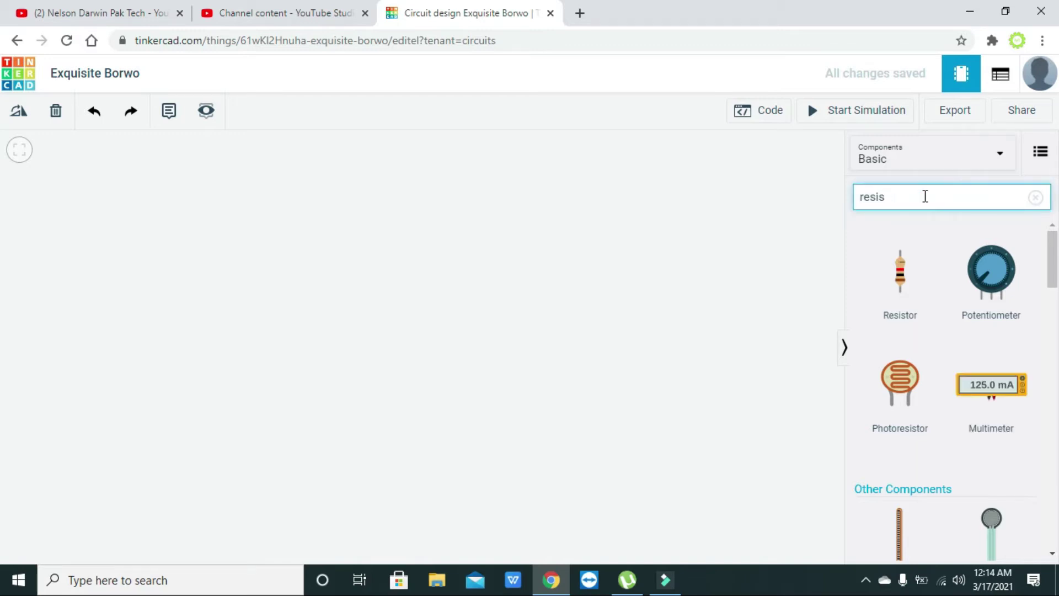
pyautogui.press('BackSpace')
pyautogui.press('BackSpace')
pyautogui.press('BackSpace')
pyautogui.press('BackSpace')
pyautogui.press('BackSpace')
pyautogui.write('push')
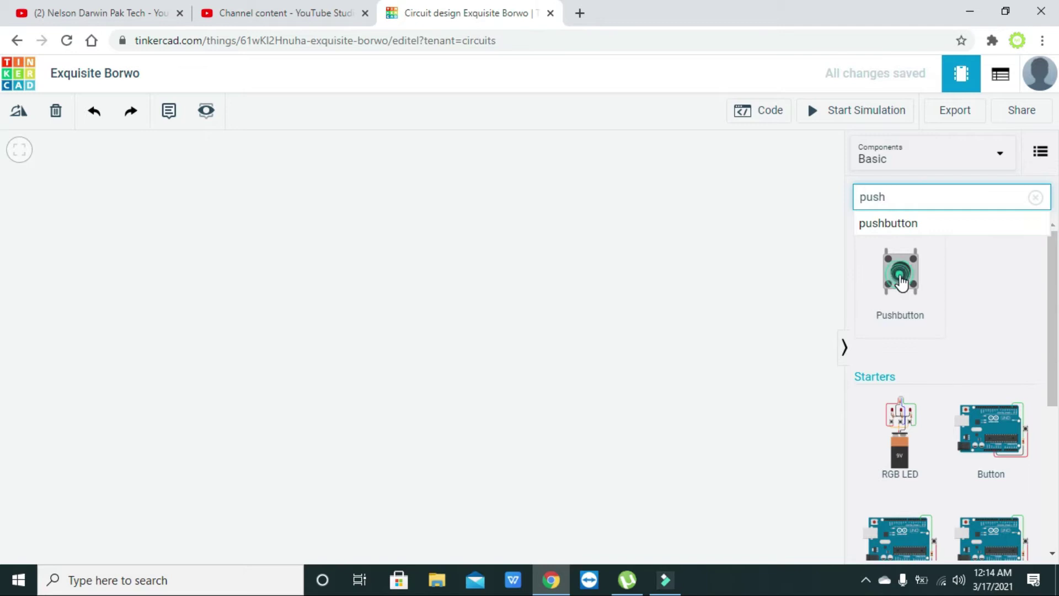
pyautogui.moveTo(900, 283); pyautogui.dragTo(298, 311)
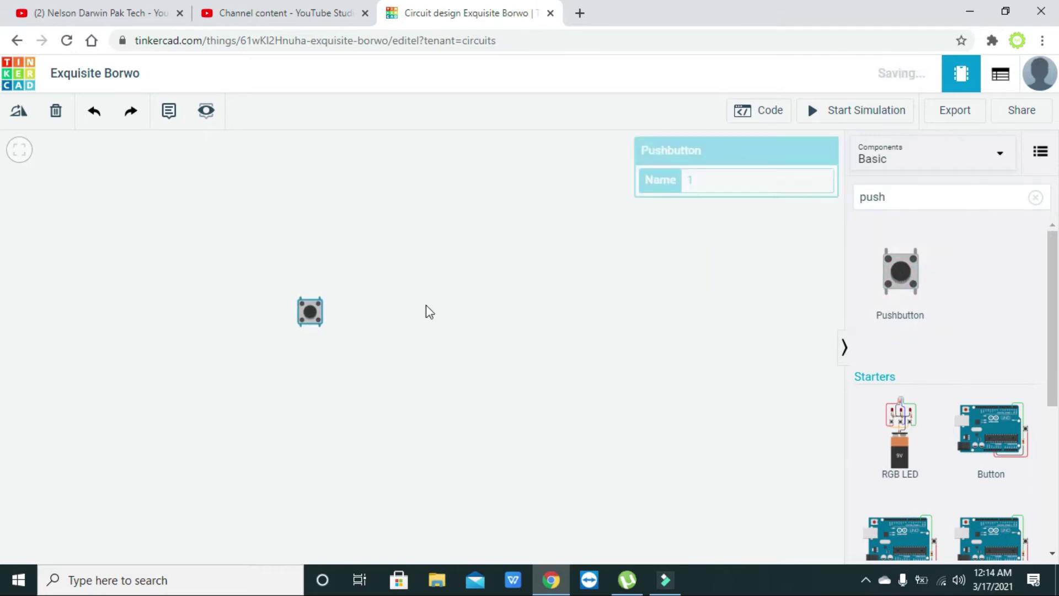
pyautogui.click(529, 337)
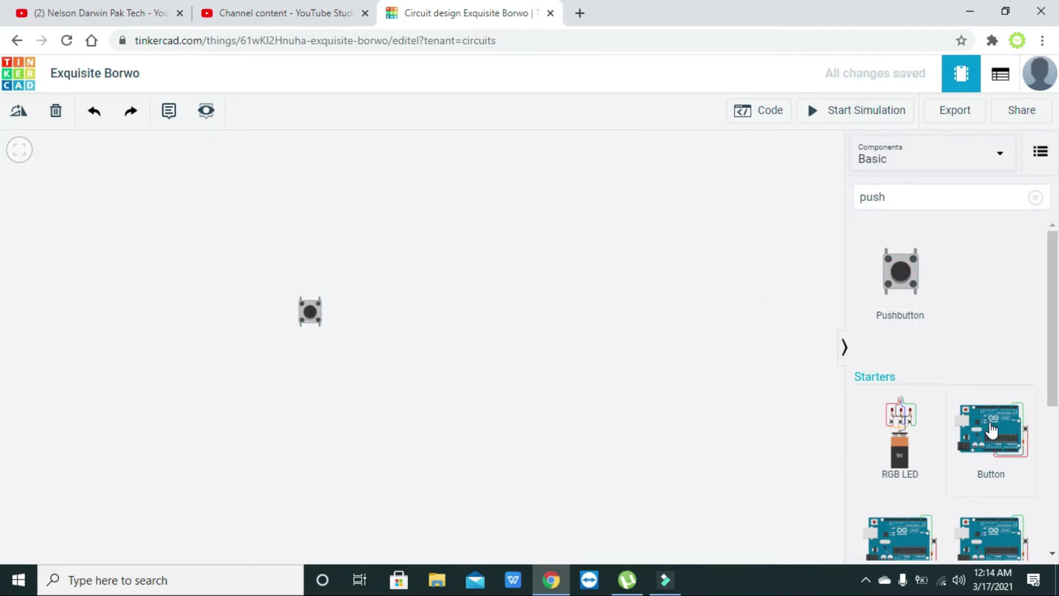
# Step: Add an Arduino Uno R3 left of the pushbutton and clear the search
pyautogui.click(935, 190)
pyautogui.press('BackSpace')
pyautogui.press('BackSpace')
pyautogui.press('BackSpace')
pyautogui.press('BackSpace')
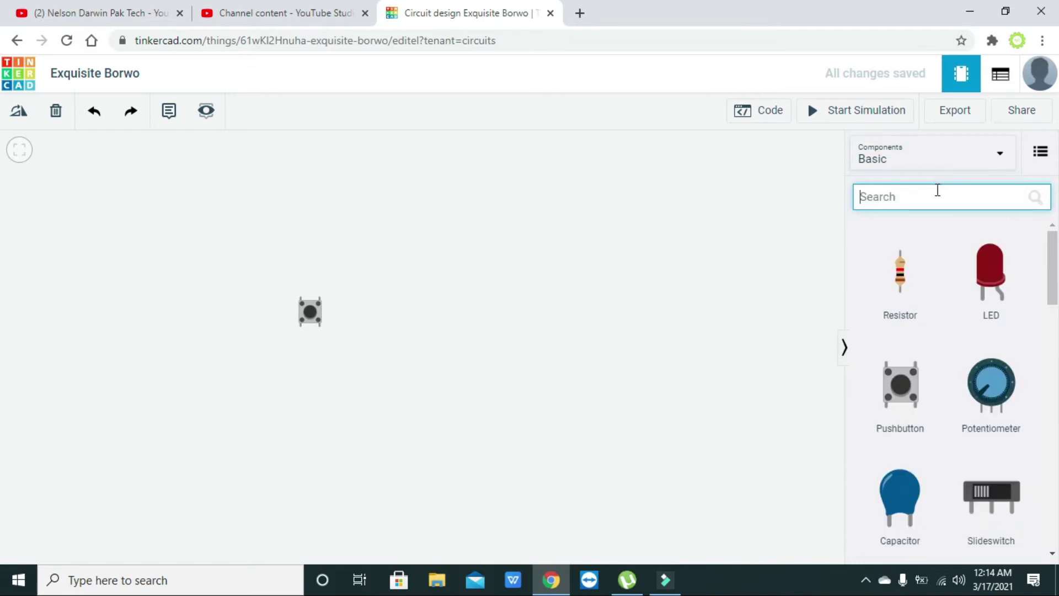
pyautogui.write('arduino')
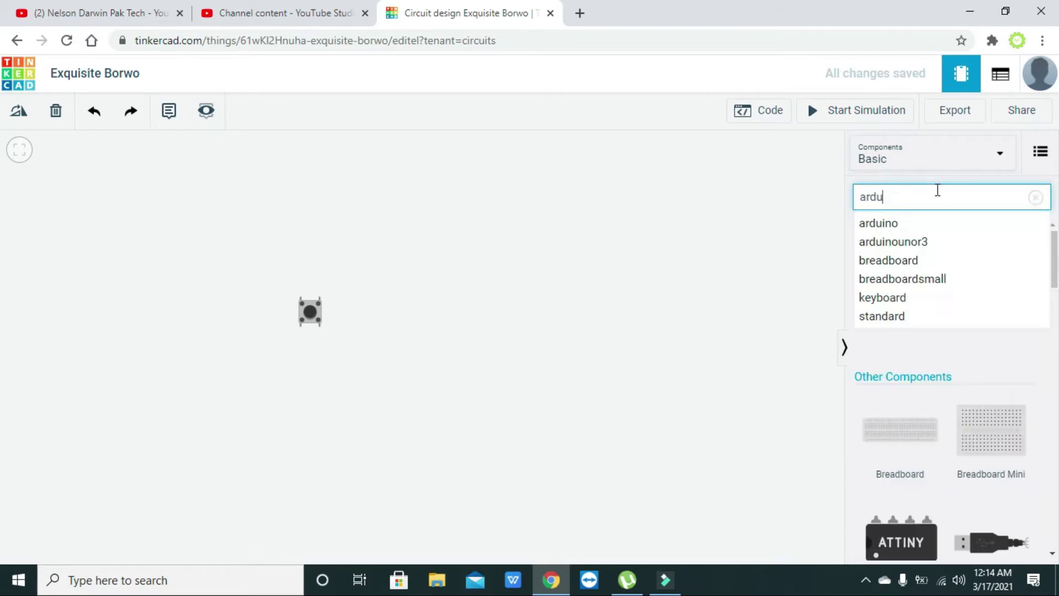
pyautogui.click(918, 241)
pyautogui.moveTo(911, 271); pyautogui.dragTo(166, 281)
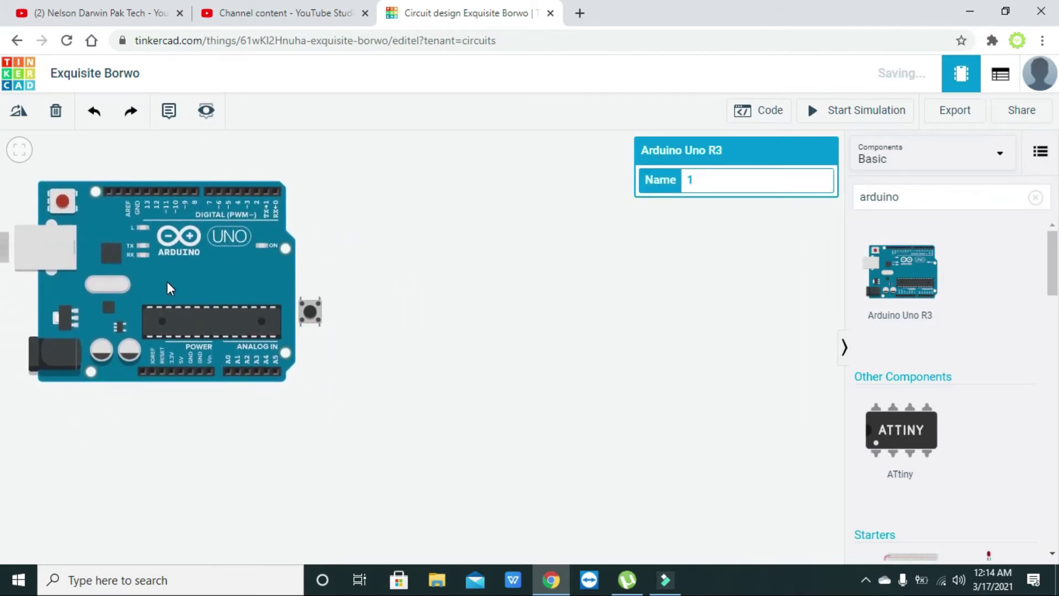
pyautogui.moveTo(312, 319); pyautogui.dragTo(596, 326)
pyautogui.moveTo(289, 292); pyautogui.dragTo(433, 293)
pyautogui.click(939, 206)
pyautogui.press('BackSpace')
pyautogui.press('BackSpace')
pyautogui.press('BackSpace')
pyautogui.press('BackSpace')
pyautogui.press('BackSpace')
pyautogui.press('BackSpace')
pyautogui.press('BackSpace')
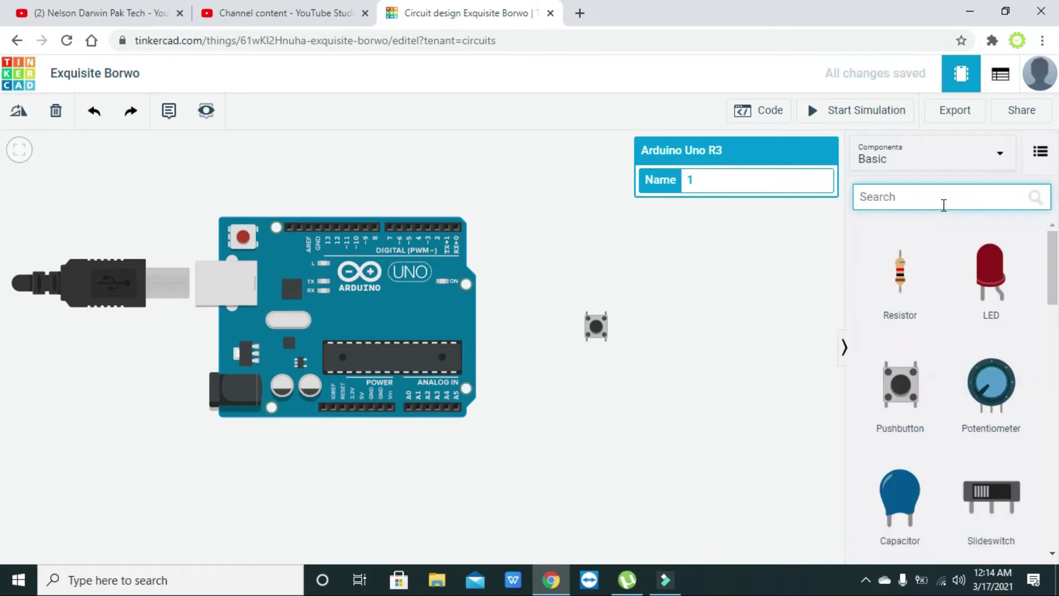
# Step: Search 'resis' and place a resistor under the pushbutton
pyautogui.write('resis')
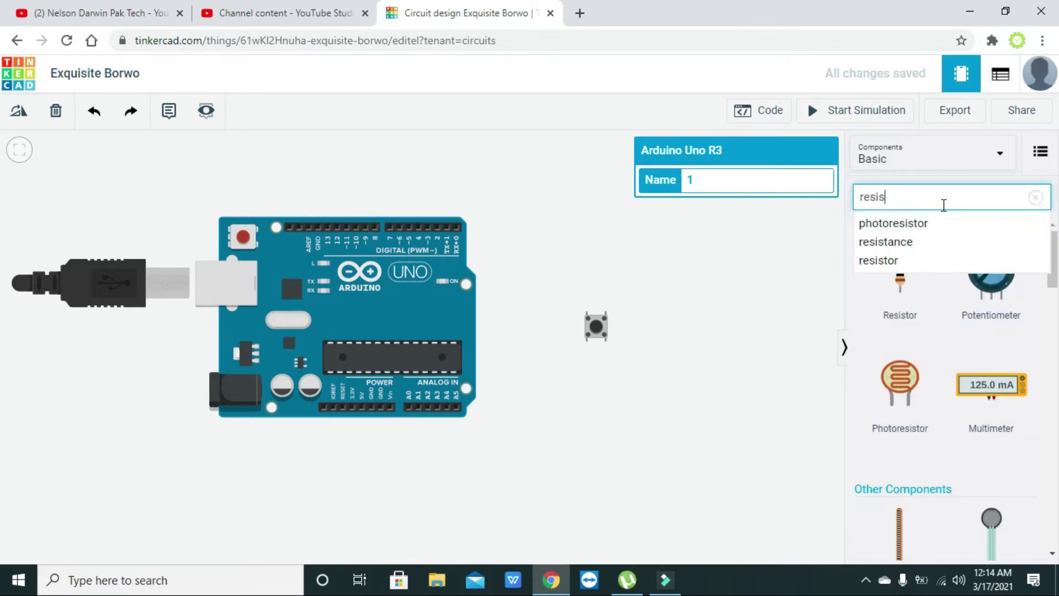
pyautogui.click(815, 267)
pyautogui.moveTo(919, 284); pyautogui.dragTo(623, 380)
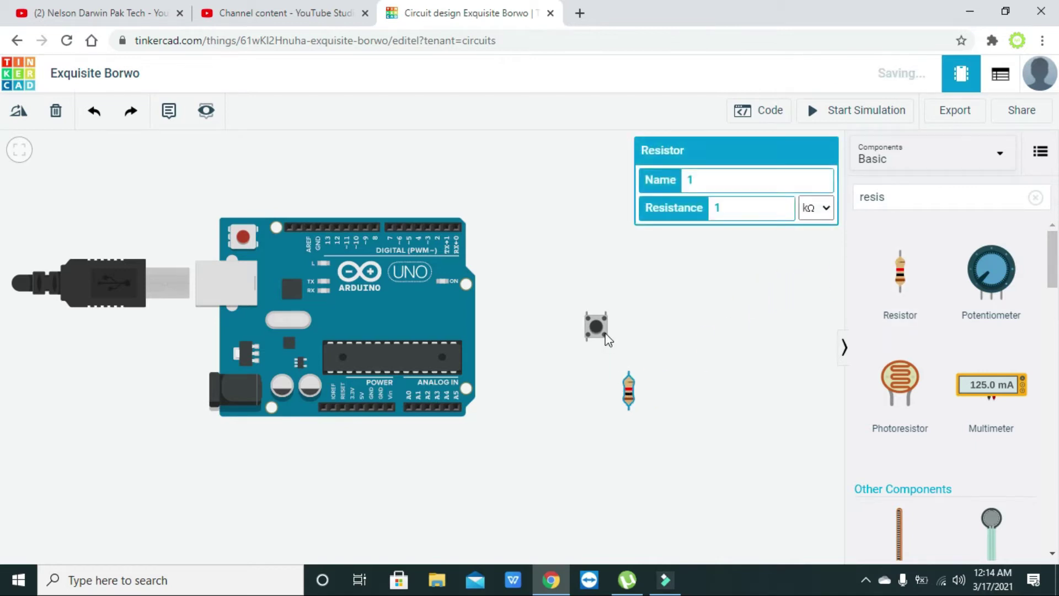
pyautogui.moveTo(595, 328); pyautogui.dragTo(611, 273)
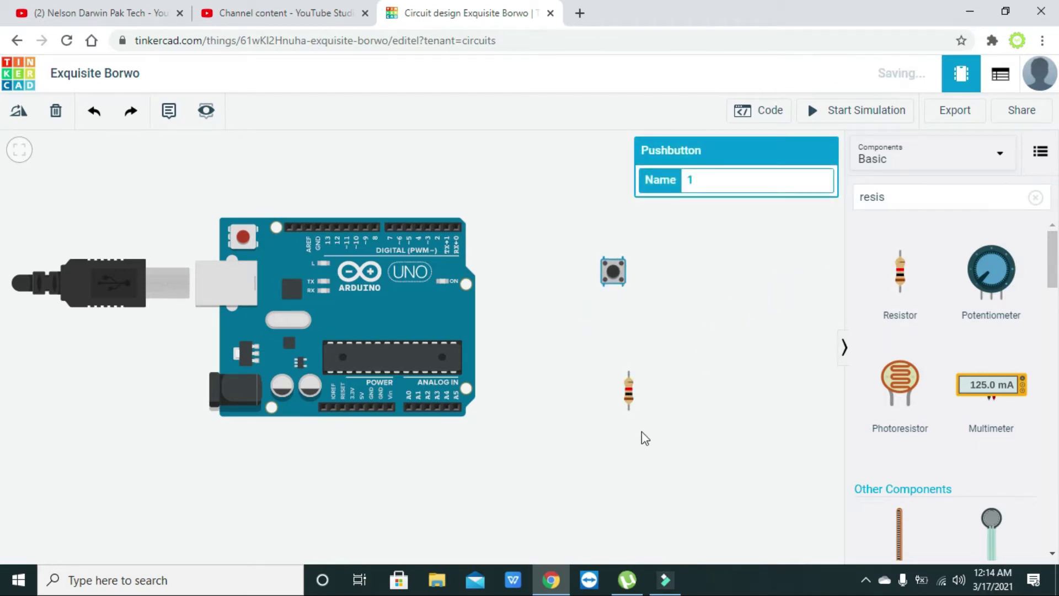
pyautogui.click(630, 398)
pyautogui.moveTo(632, 398); pyautogui.dragTo(601, 343)
# Step: Align the pushbutton directly above the vertical resistor, right of the Arduino
pyautogui.moveTo(462, 333); pyautogui.dragTo(479, 334)
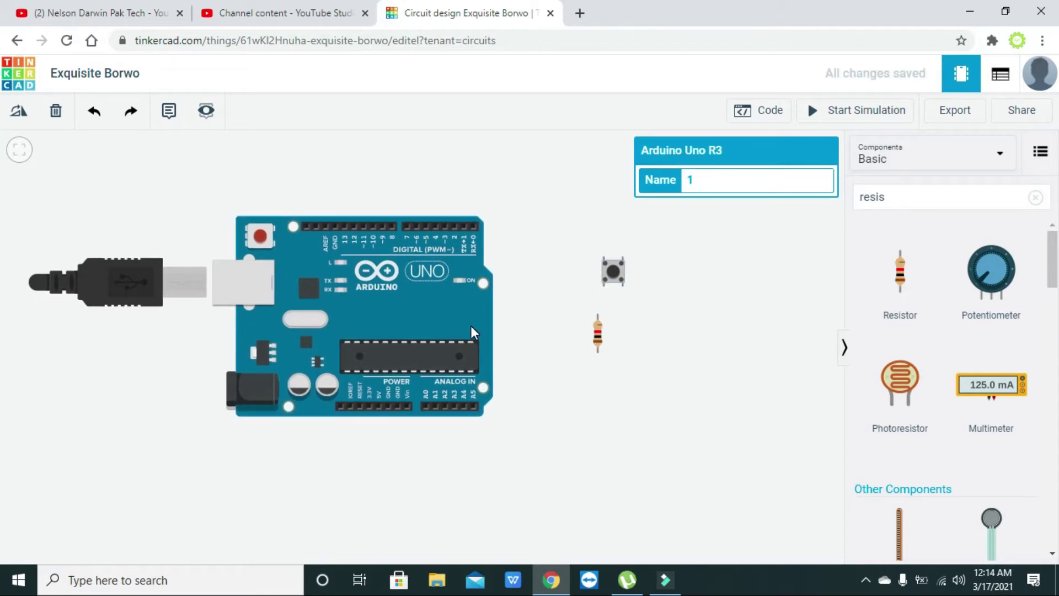
pyautogui.click(597, 341)
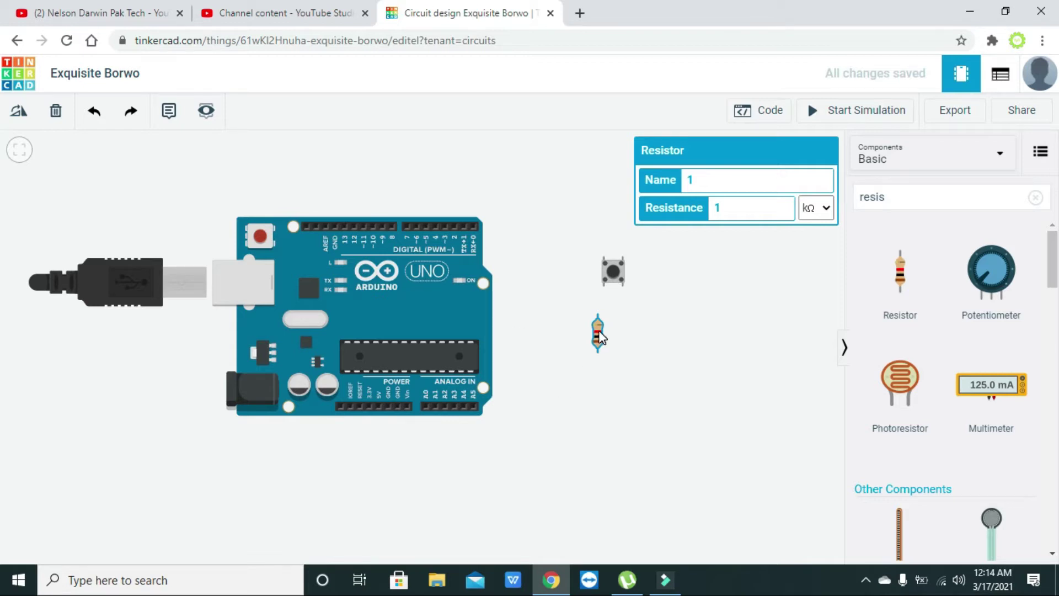
pyautogui.moveTo(598, 335); pyautogui.dragTo(602, 389)
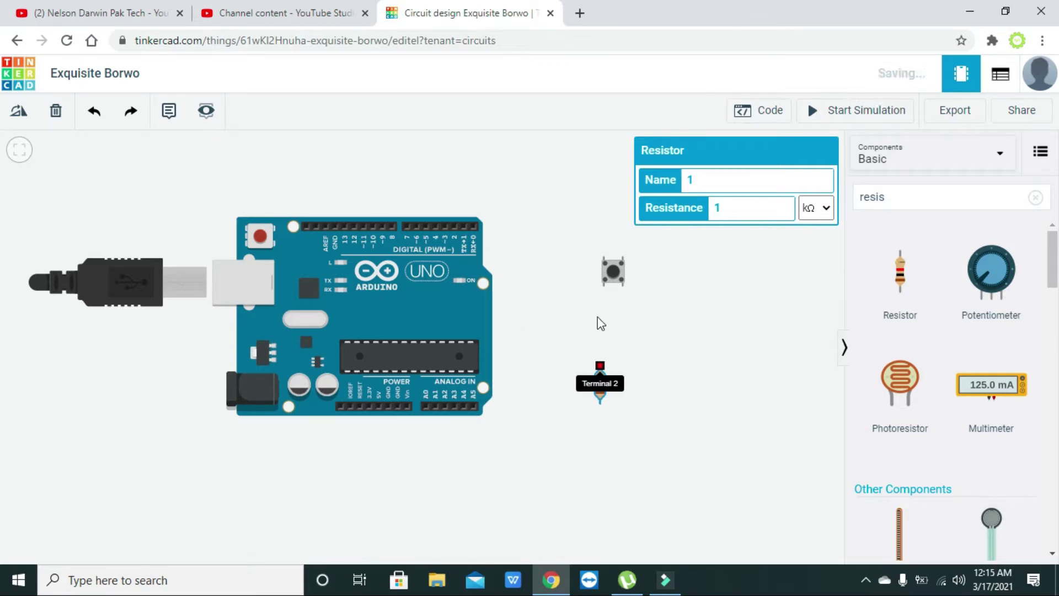
pyautogui.click(601, 269)
pyautogui.moveTo(601, 269); pyautogui.dragTo(578, 322)
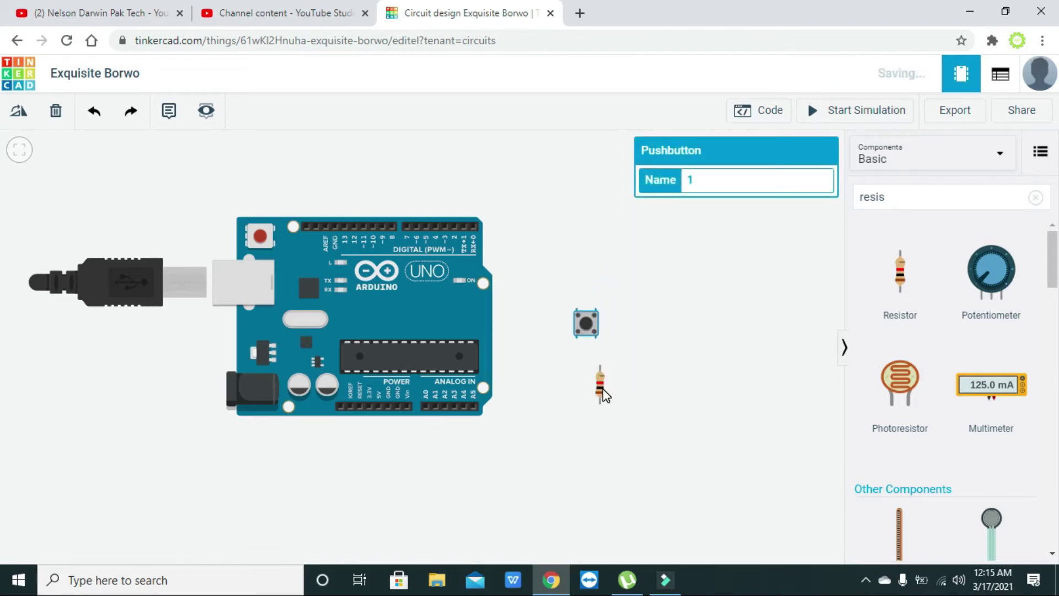
pyautogui.moveTo(603, 395); pyautogui.dragTo(603, 407)
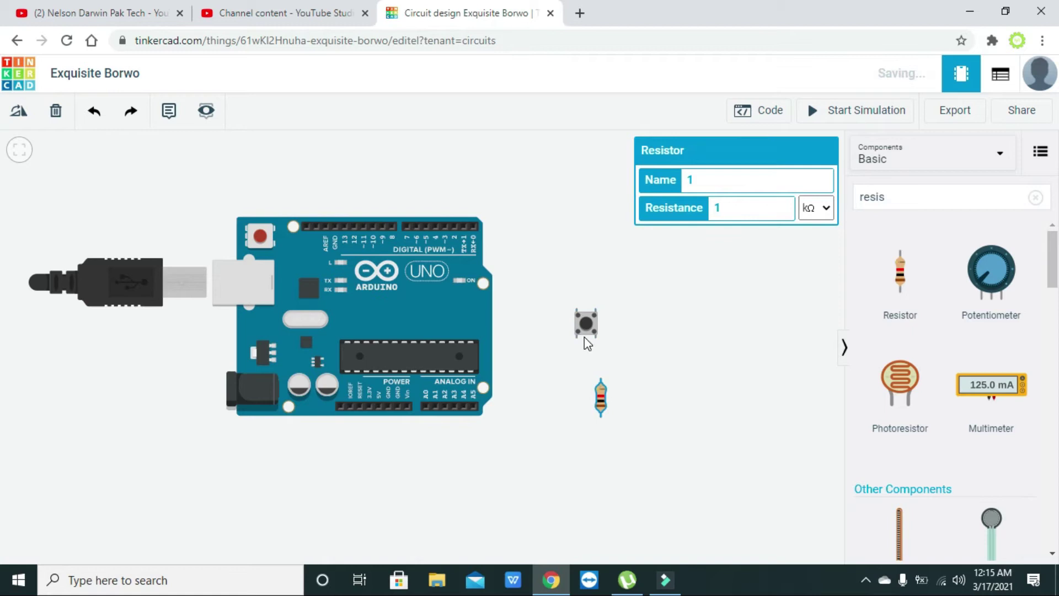
pyautogui.click(587, 343)
pyautogui.moveTo(590, 340); pyautogui.dragTo(581, 337)
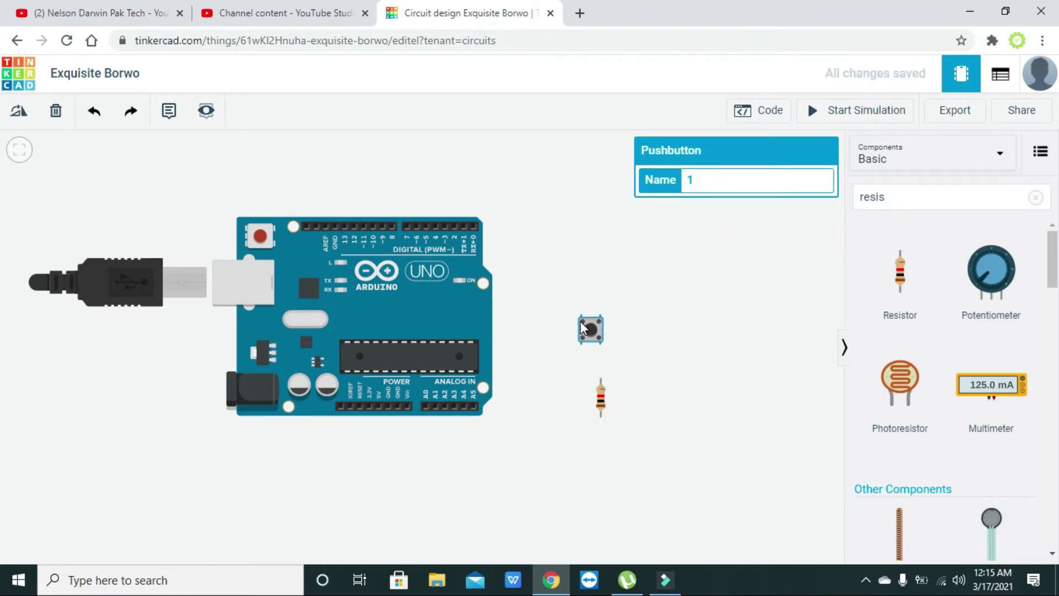
pyautogui.click(568, 324)
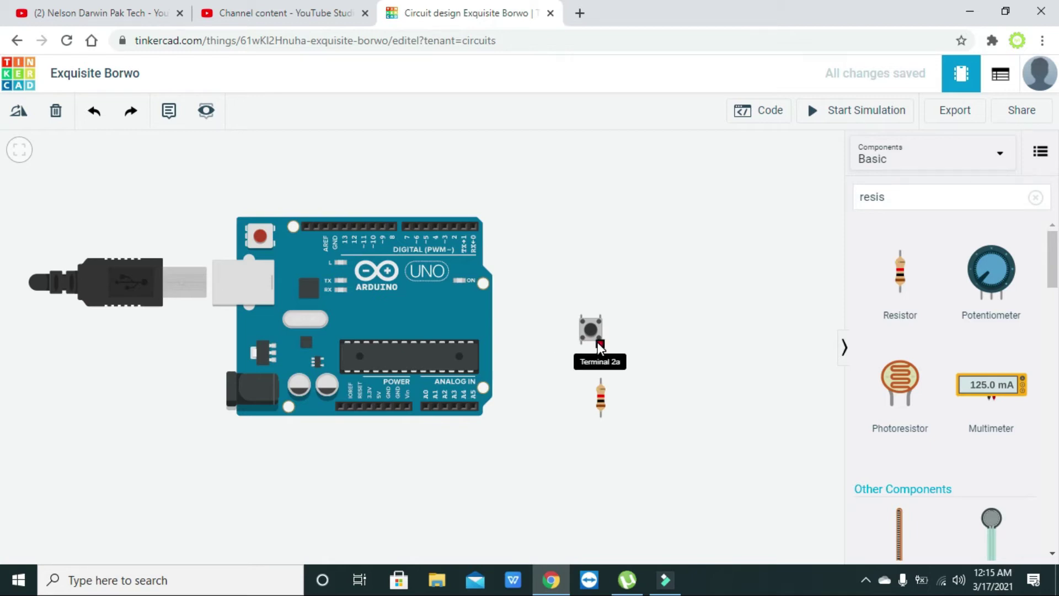
# Step: Wire the resistor's top terminal to the pushbutton
pyautogui.click(600, 379)
pyautogui.click(600, 343)
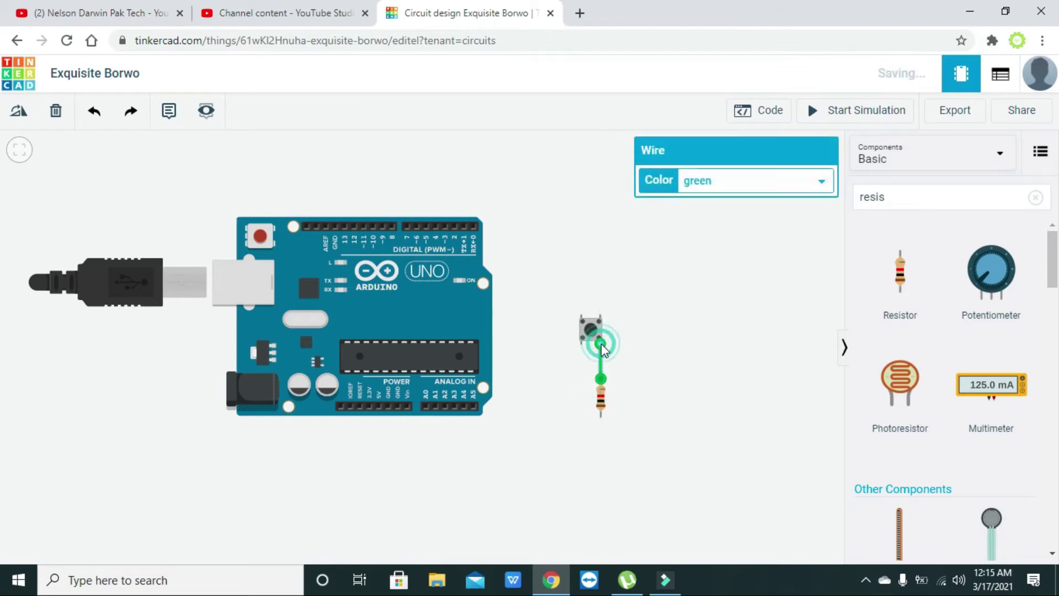
pyautogui.click(627, 370)
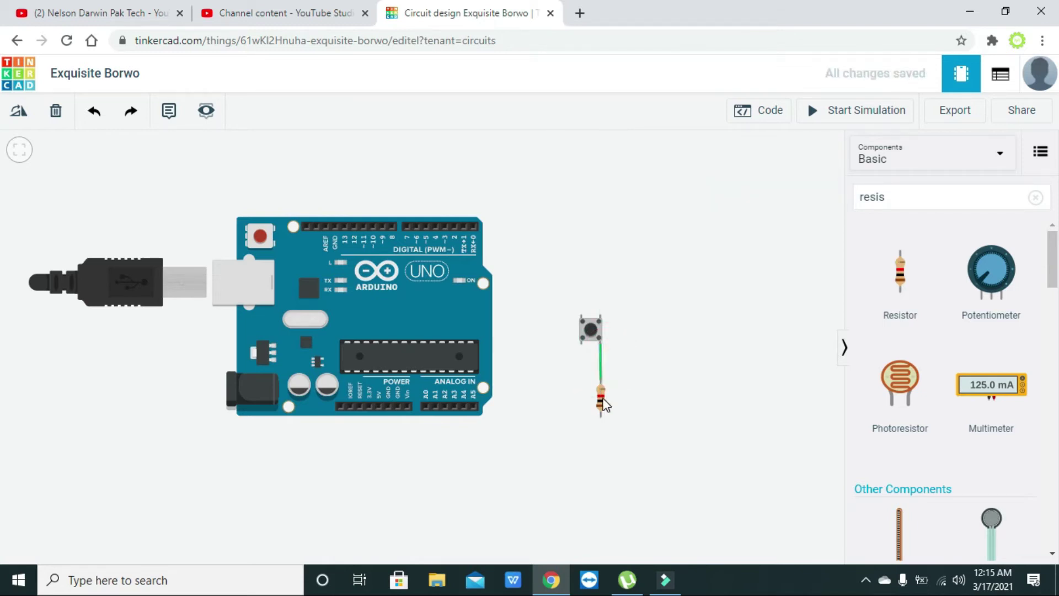
# Step: Wire the resistor's bottom terminal to Arduino GND with square bends
pyautogui.click(601, 417)
pyautogui.click(397, 409)
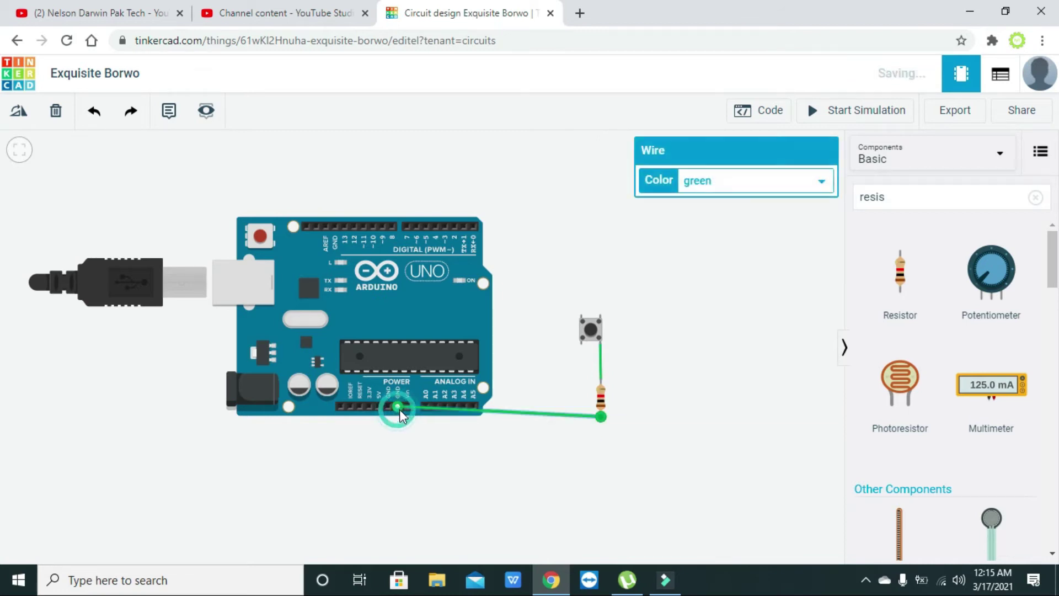
pyautogui.moveTo(430, 408); pyautogui.dragTo(397, 461)
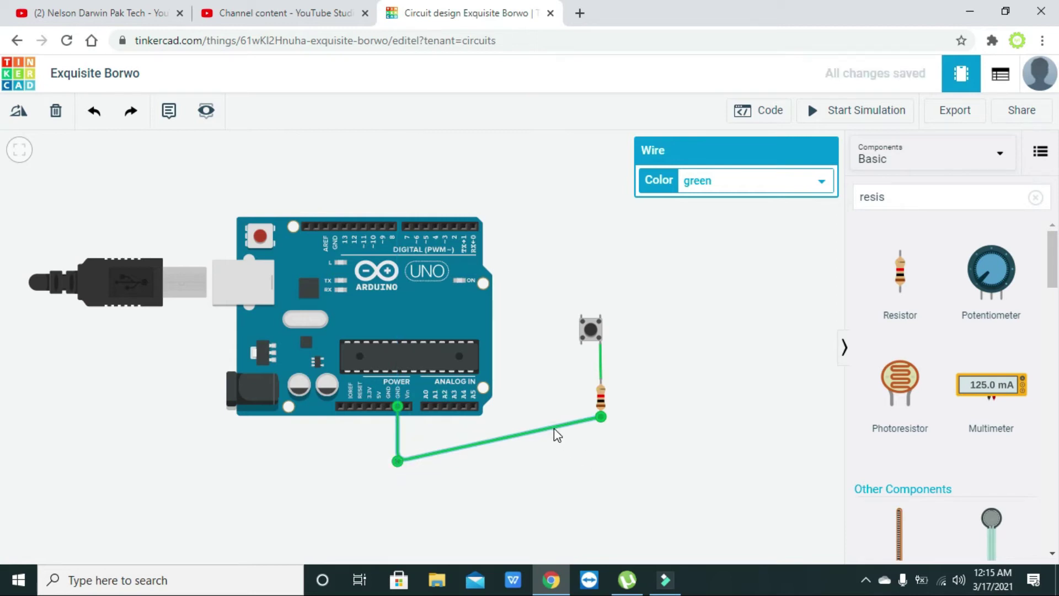
pyautogui.moveTo(554, 428); pyautogui.dragTo(602, 463)
pyautogui.click(633, 461)
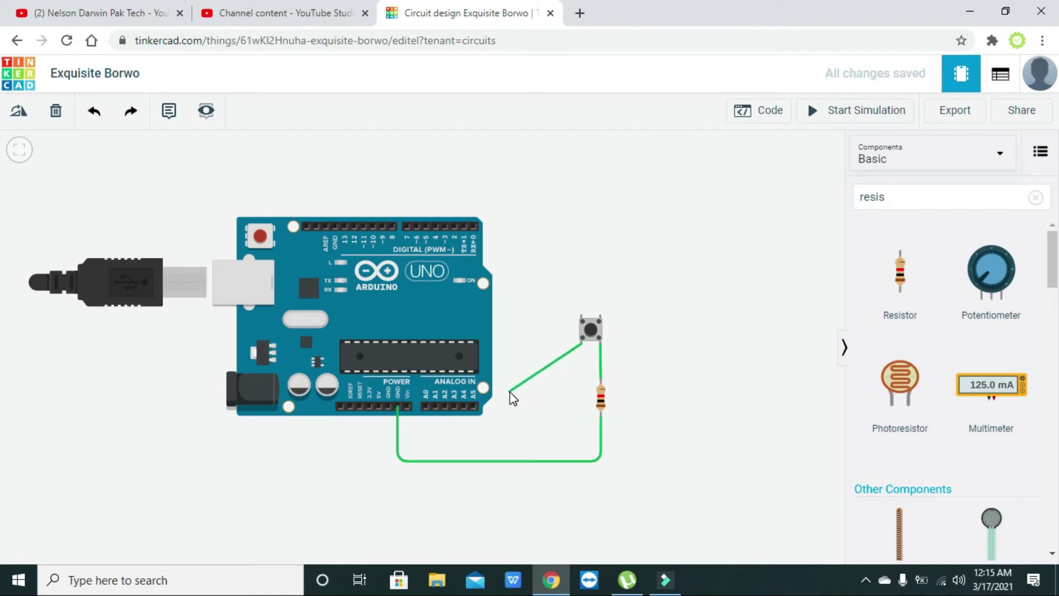
# Step: Connect the pushbutton to the 5V pin, squaring the wire under the board
pyautogui.click(379, 405)
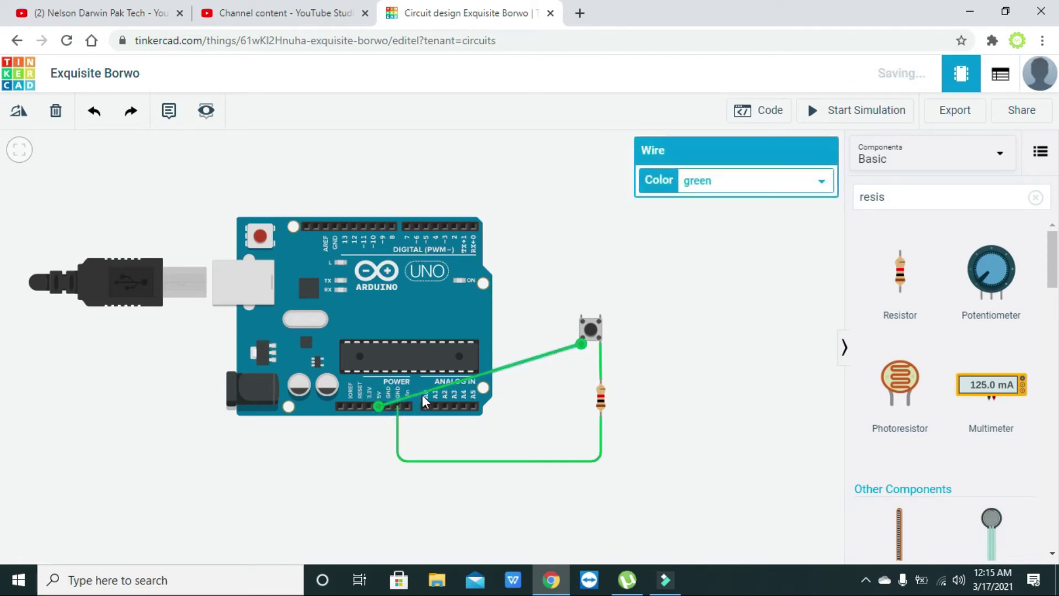
pyautogui.moveTo(421, 392); pyautogui.dragTo(378, 445)
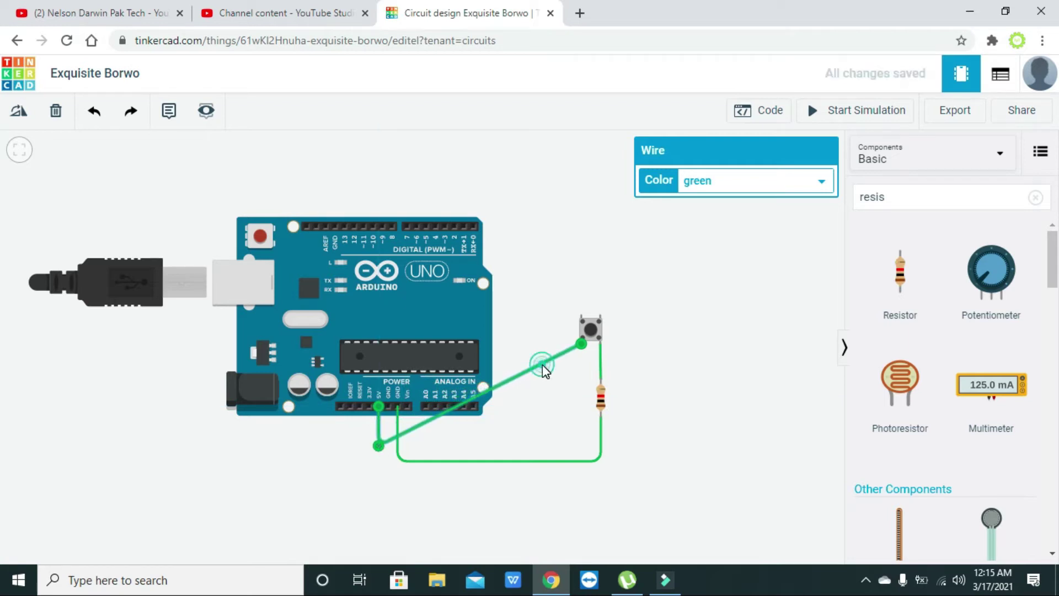
pyautogui.moveTo(539, 365); pyautogui.dragTo(575, 442)
pyautogui.click(676, 485)
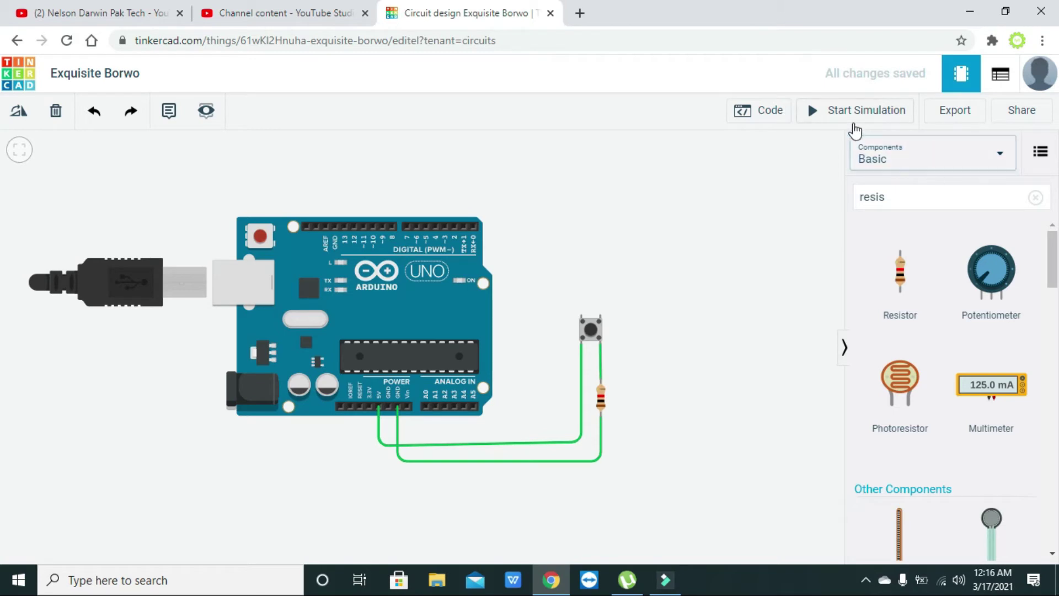
# Step: Switch the Arduino code from Blocks to Text mode, then close the code editor
pyautogui.click(769, 108)
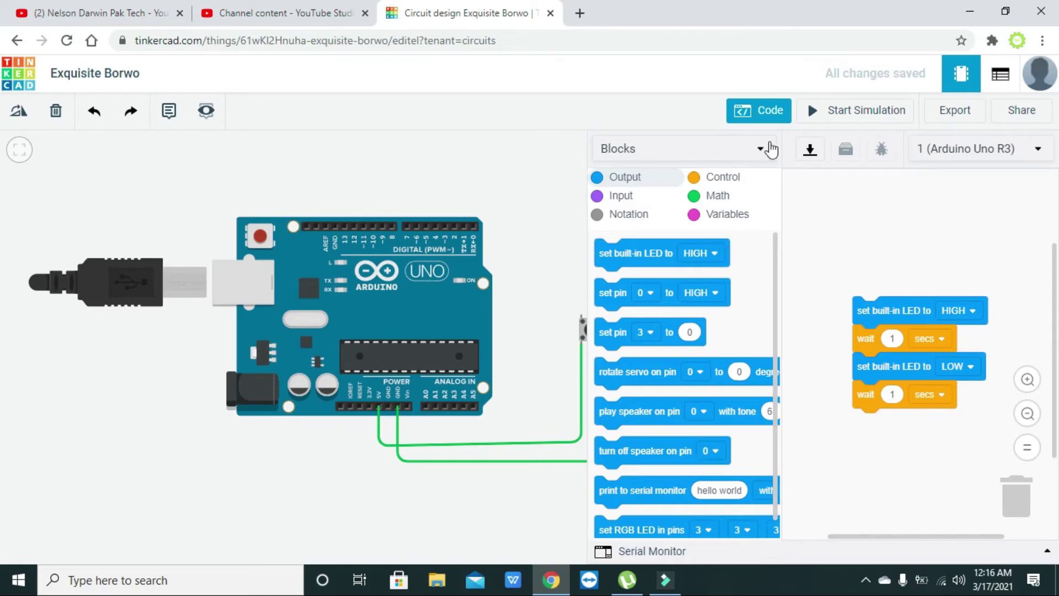
pyautogui.click(728, 144)
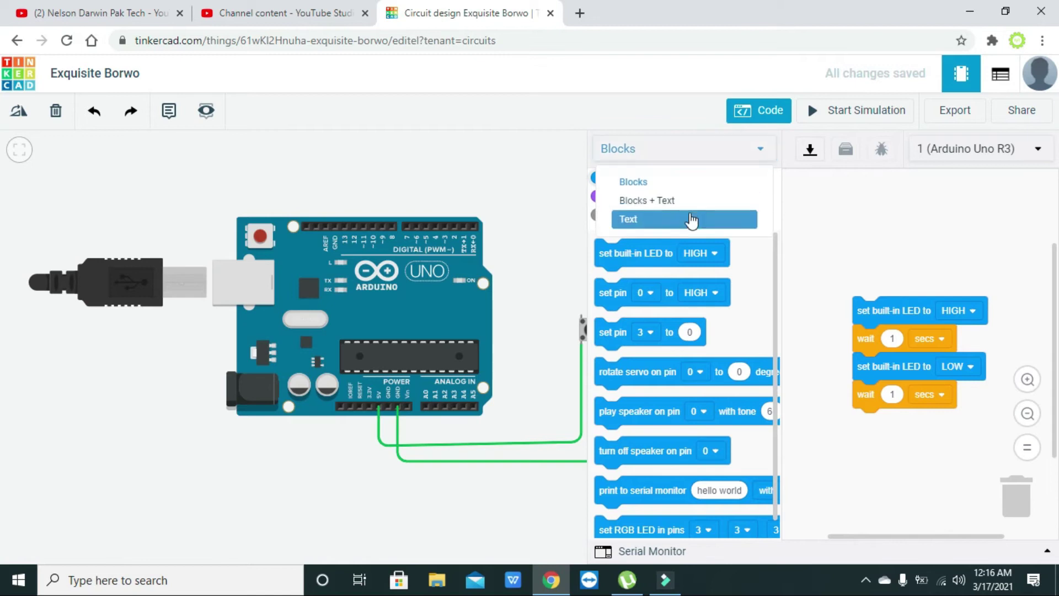
pyautogui.click(693, 220)
pyautogui.click(616, 231)
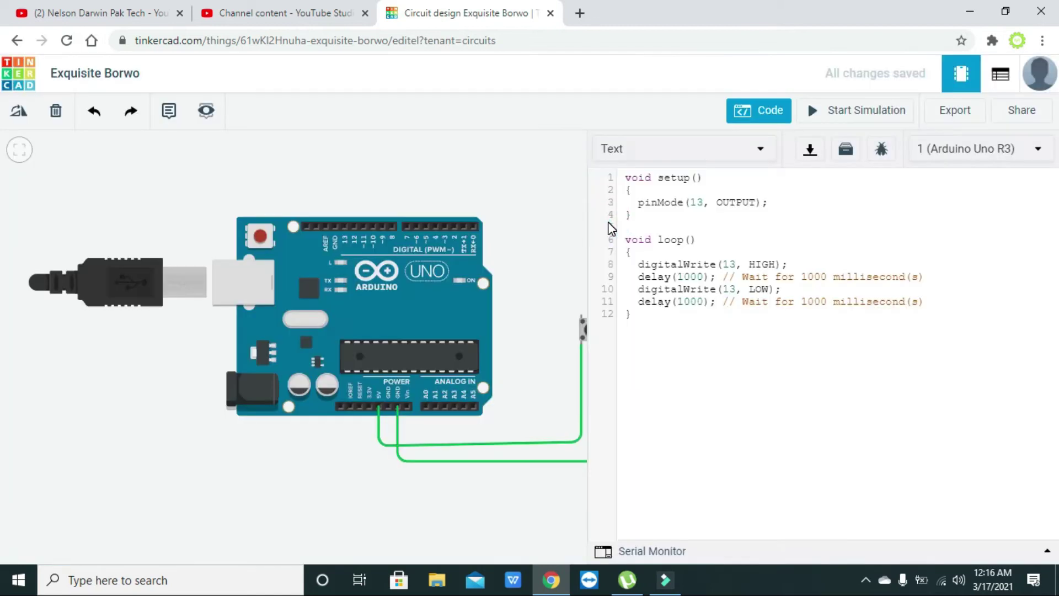
pyautogui.click(778, 121)
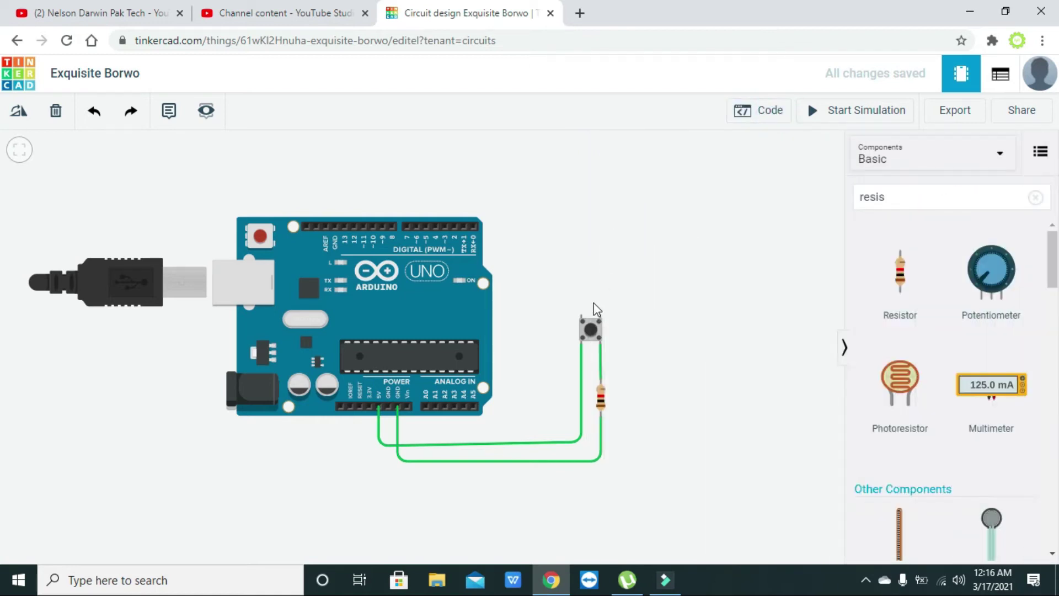
# Step: Wire the pushbutton terminal to pin D7, routed up over the board
pyautogui.click(600, 345)
pyautogui.click(406, 228)
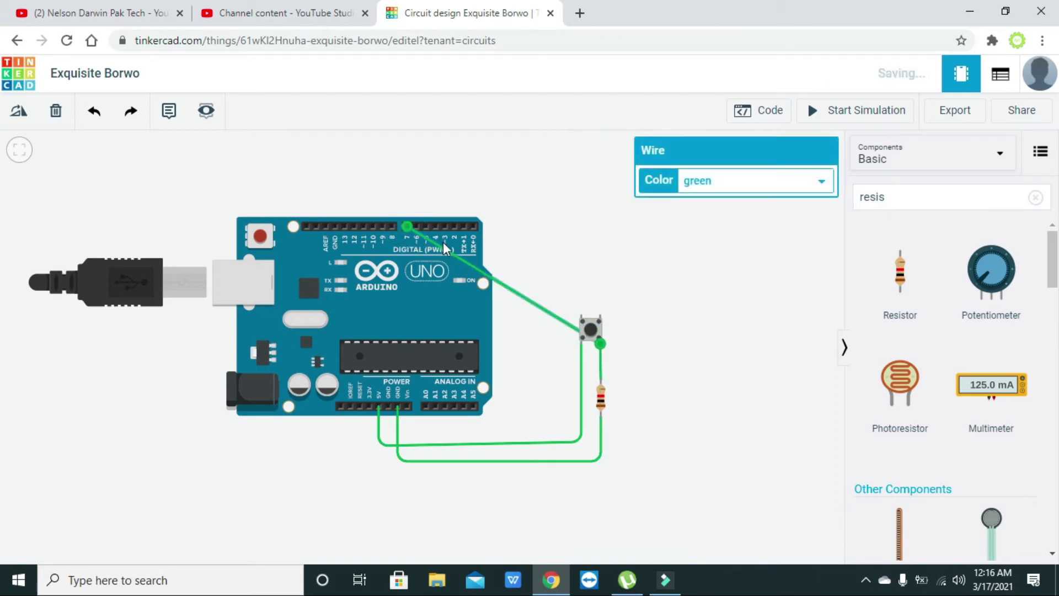
pyautogui.moveTo(446, 248); pyautogui.dragTo(407, 162)
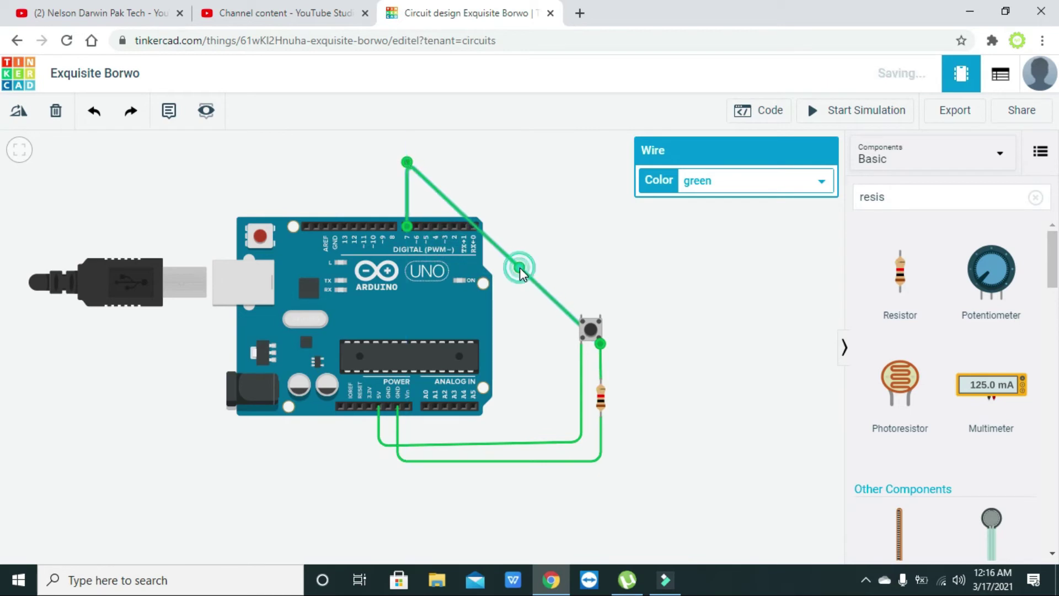
pyautogui.moveTo(519, 267); pyautogui.dragTo(601, 162)
pyautogui.click(640, 198)
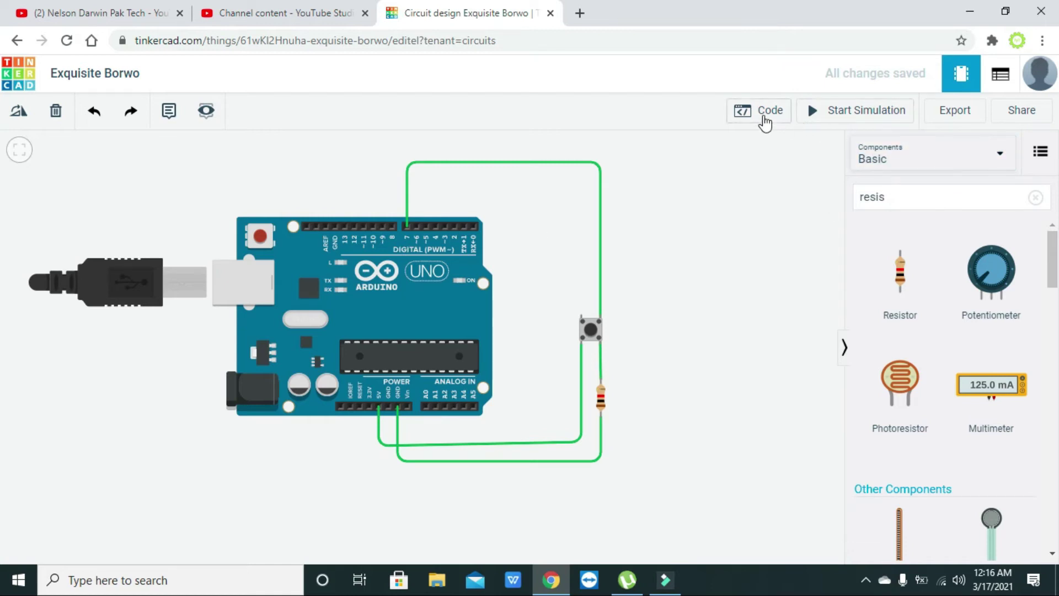
# Step: Change the setup line to pinMode(7, INPUT);
pyautogui.click(764, 118)
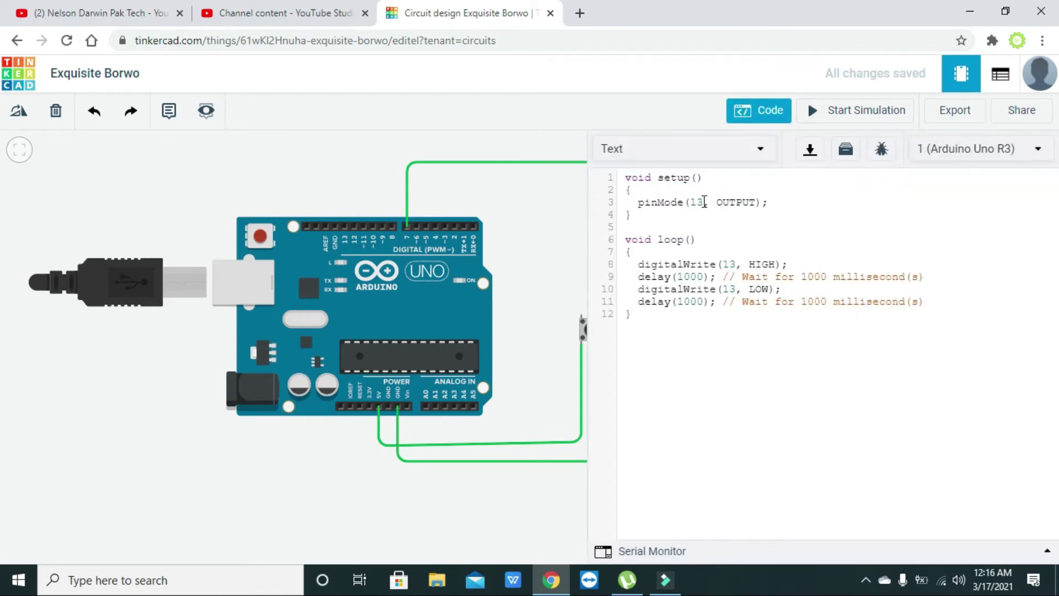
pyautogui.click(700, 201)
pyautogui.doubleClick(699, 201)
pyautogui.write('7')
pyautogui.doubleClick(684, 202)
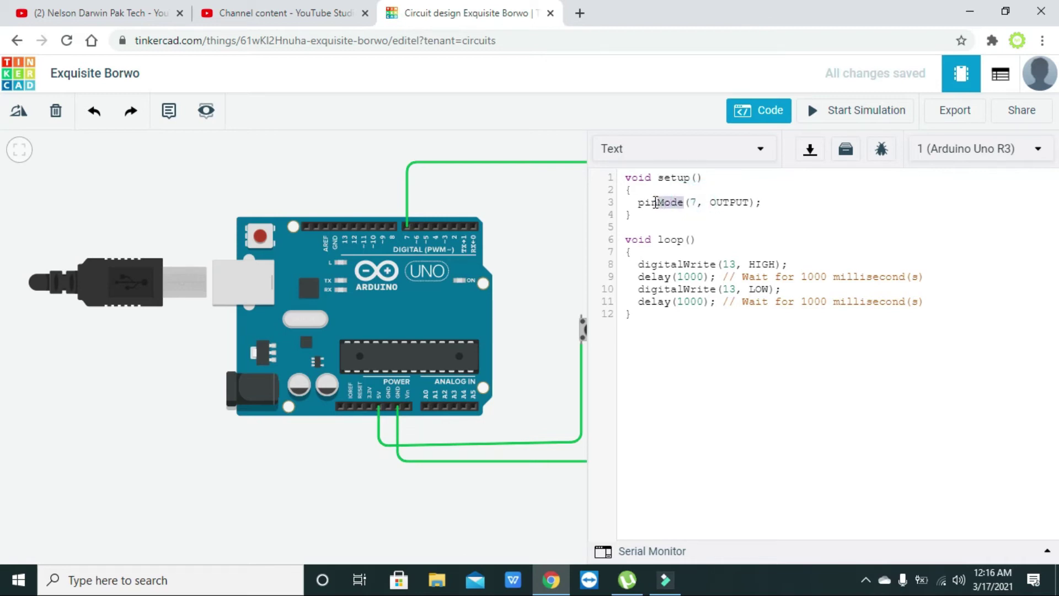
pyautogui.doubleClick(692, 202)
pyautogui.doubleClick(722, 202)
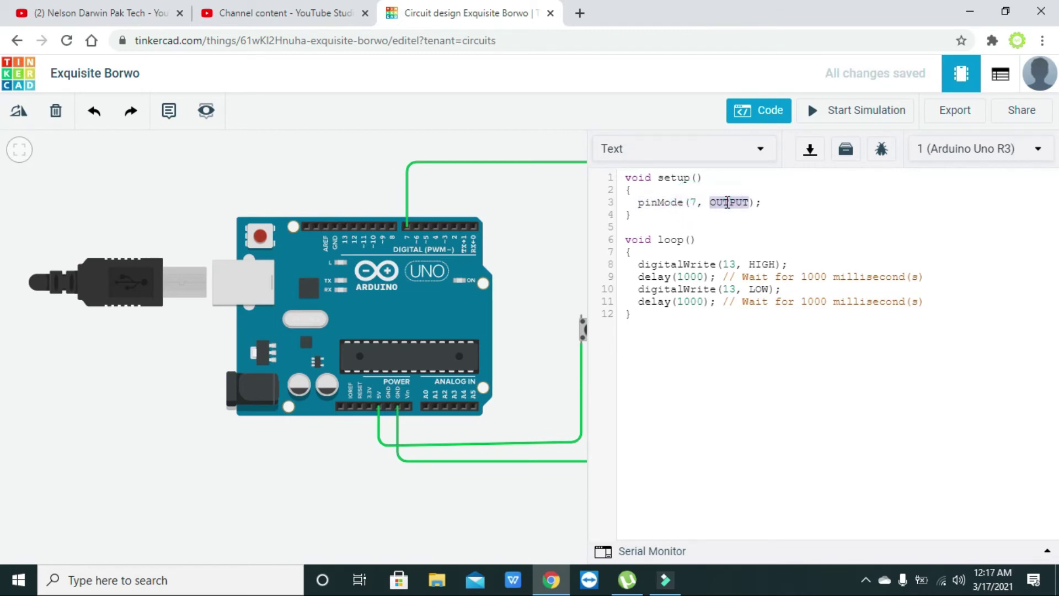
pyautogui.write('INPUT')
pyautogui.doubleClick(697, 203)
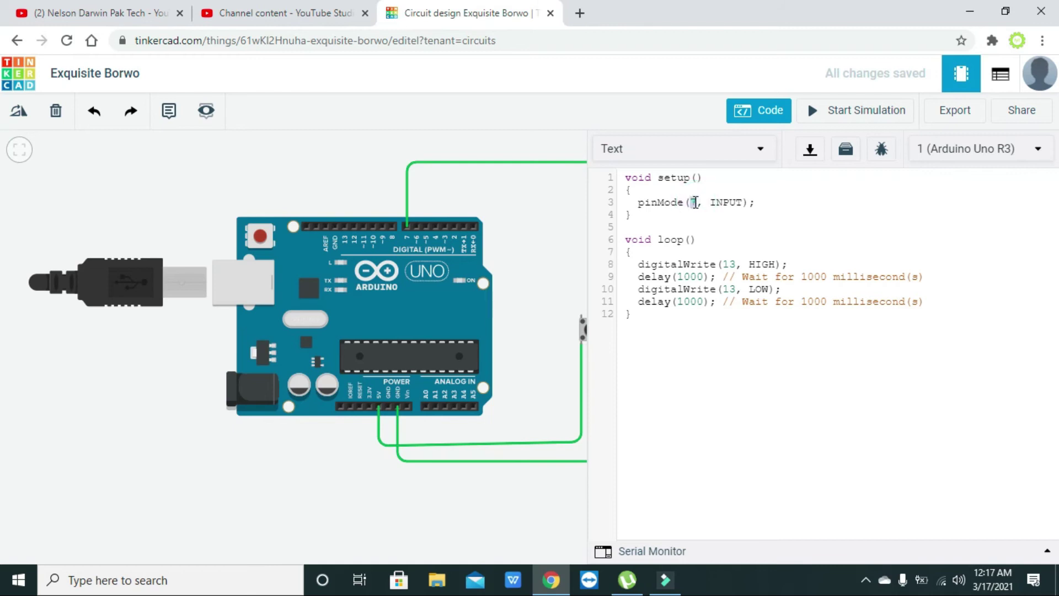
# Step: Add Serial.begin(9600); on a new line below pinMode
pyautogui.click(770, 199)
pyautogui.press('Return')
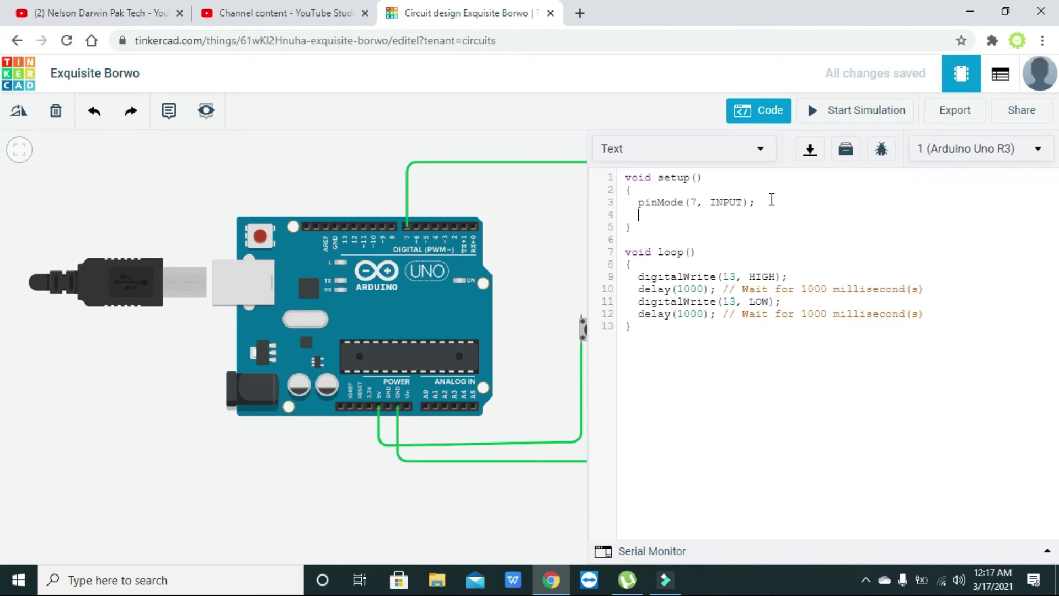
pyautogui.write('Serial.begin();')
pyautogui.press('Left')
pyautogui.press('Left')
pyautogui.write('9600')
# Step: Delete the four blink lines inside loop
pyautogui.press('Down')
pyautogui.press('Down')
pyautogui.press('Down')
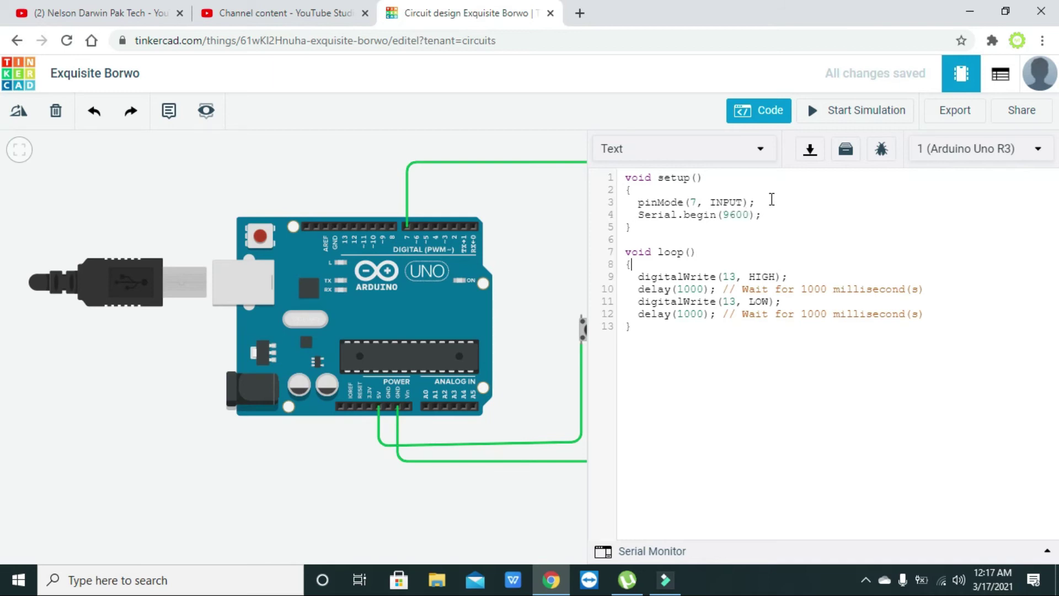
pyautogui.moveTo(638, 275); pyautogui.dragTo(938, 313)
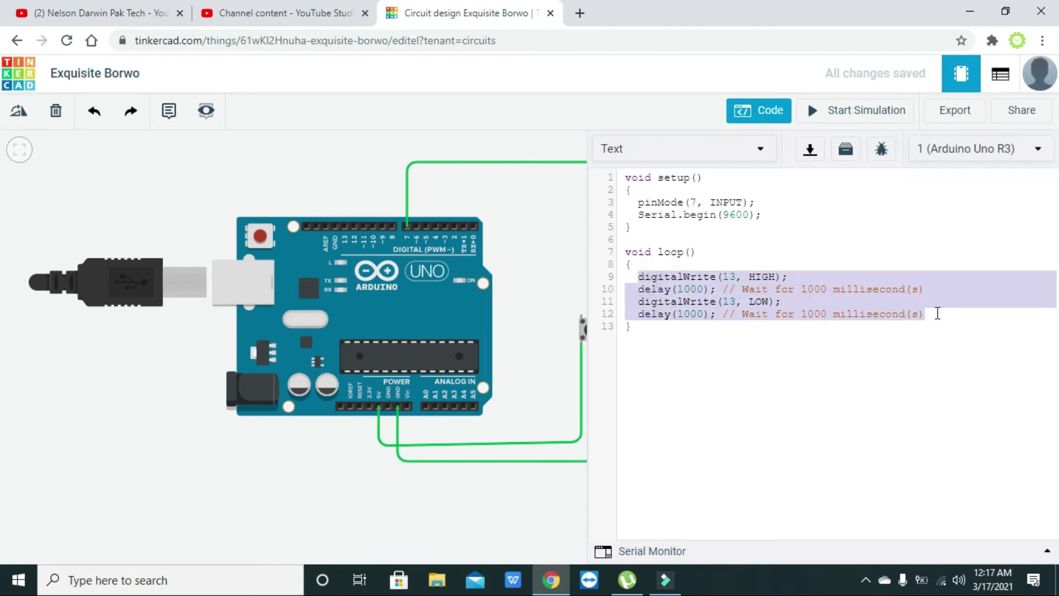
pyautogui.press('BackSpace')
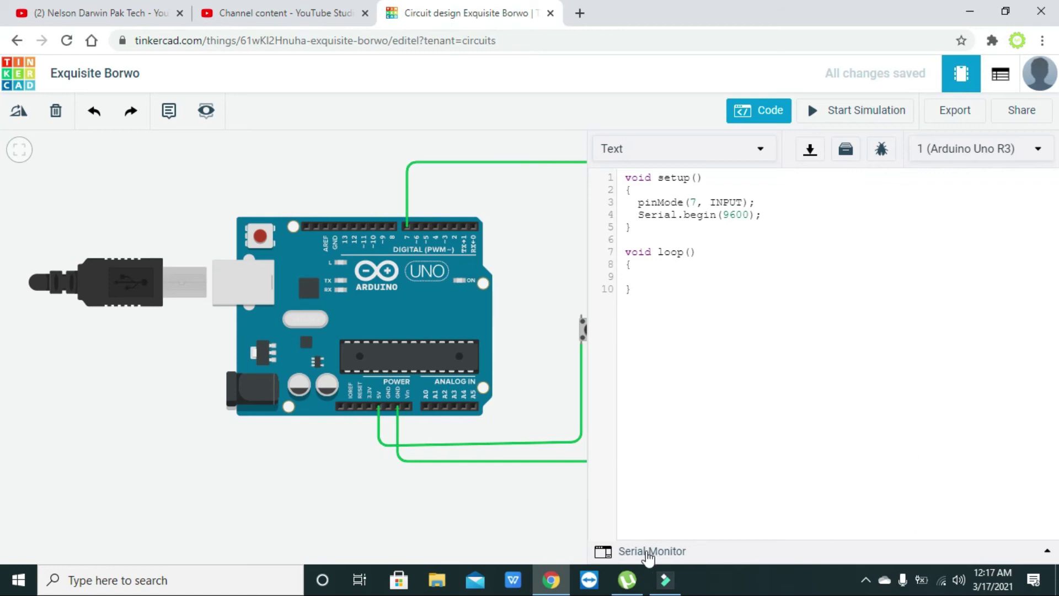
# Step: Open the Serial Monitor and write int p=digitalRead(7); in loop
pyautogui.click(649, 551)
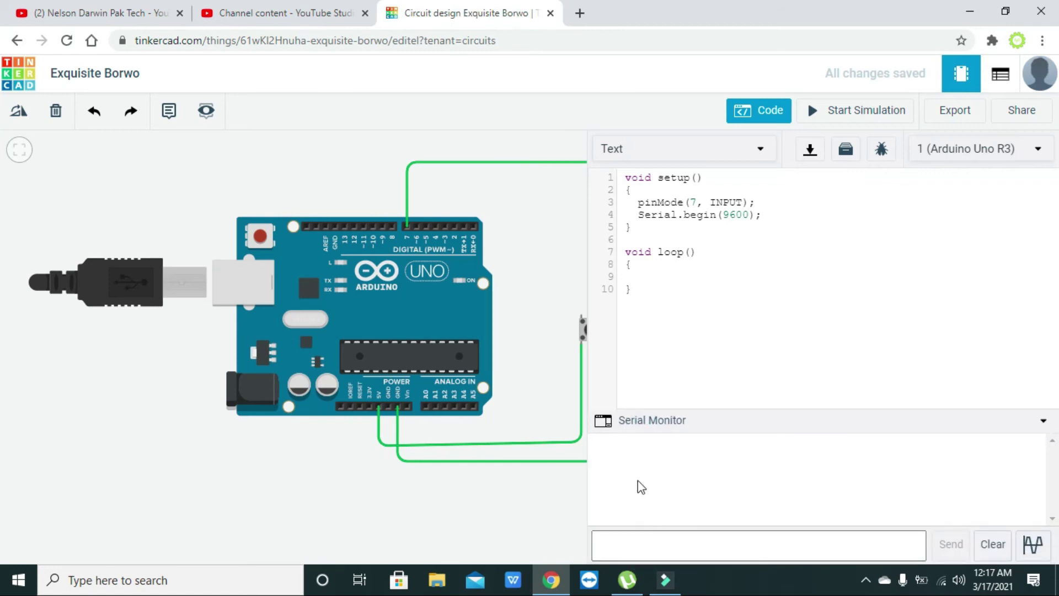
pyautogui.click(649, 269)
pyautogui.write('int p=digitalRead(')
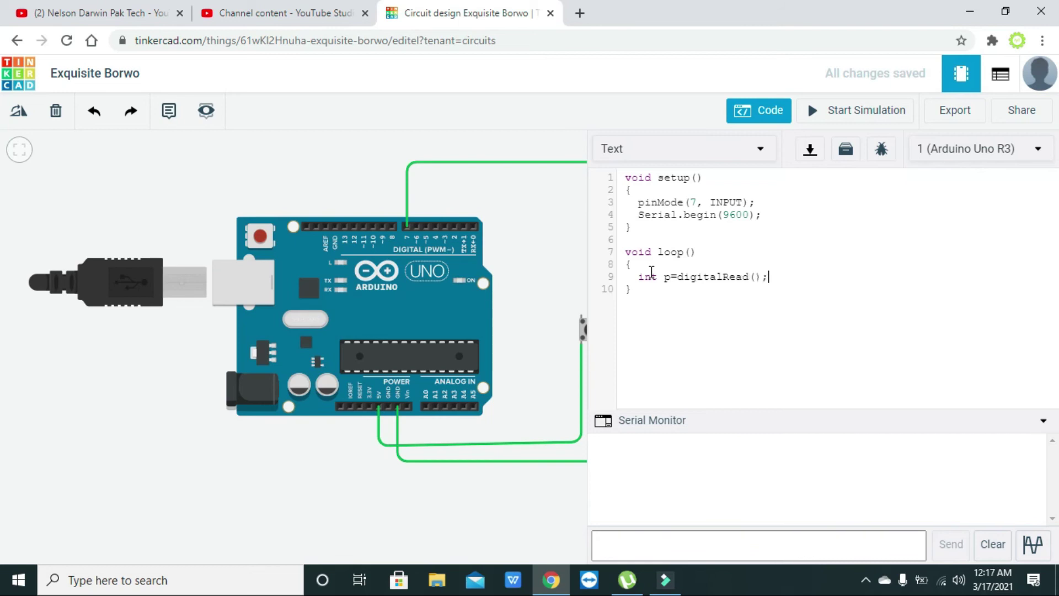
pyautogui.write('7')
# Step: Add Serial.println(p); on the next line to print the reading
pyautogui.press('Return')
pyautogui.write('if')
pyautogui.press('BackSpace')
pyautogui.press('BackSpace')
pyautogui.write('Serial.println(')
pyautogui.write(')')
pyautogui.press('Left')
pyautogui.write('p)')
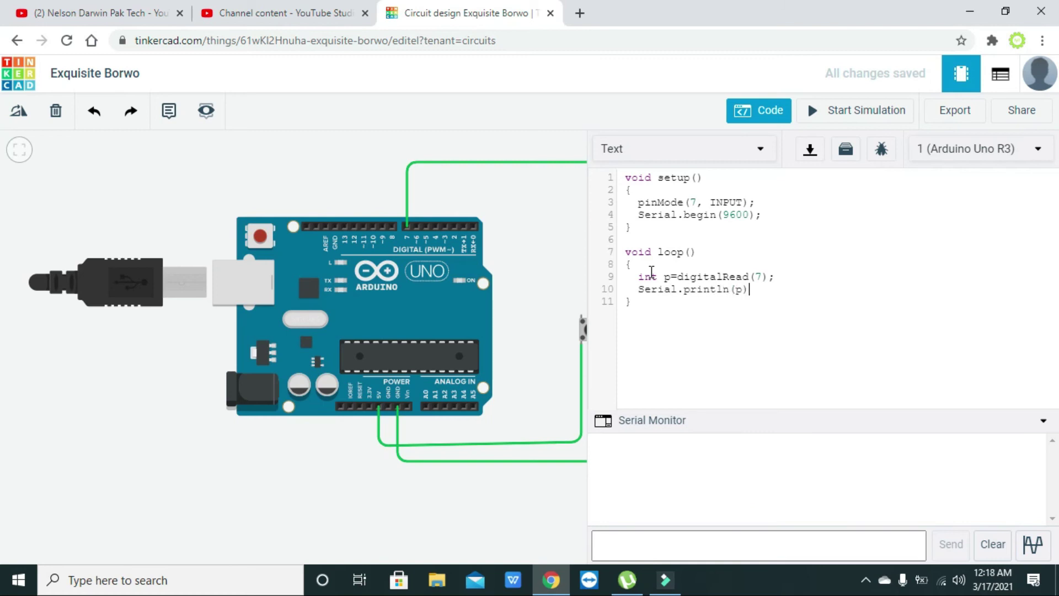
pyautogui.write(';')
pyautogui.click(661, 275)
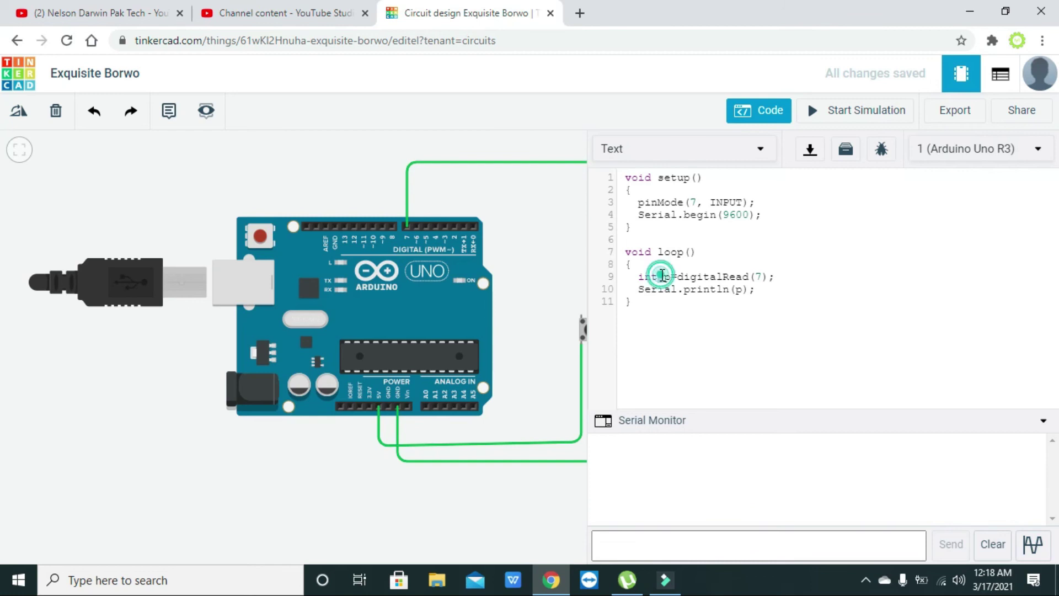
pyautogui.click(737, 289)
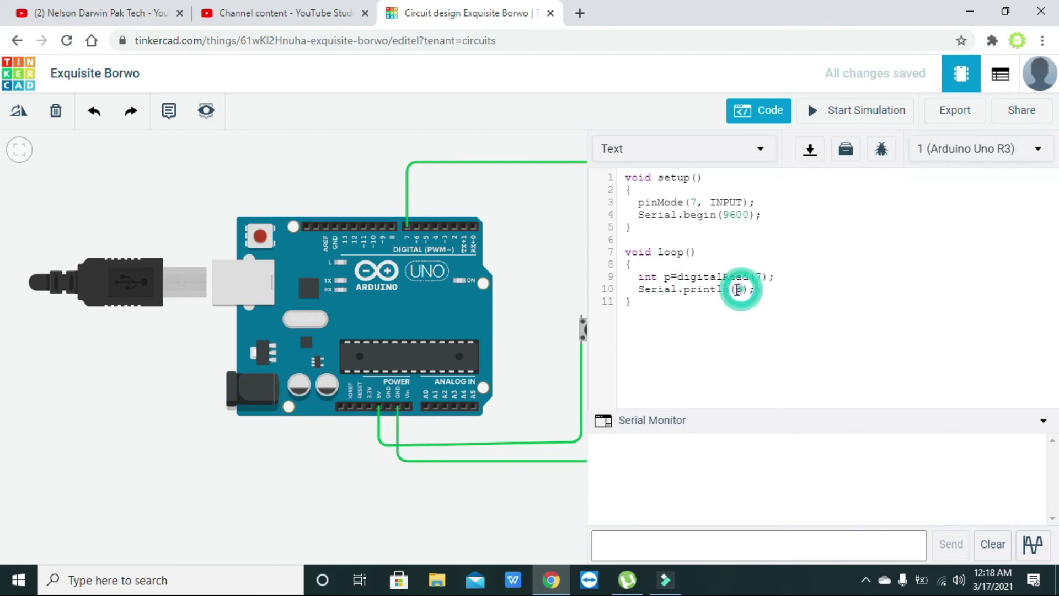
pyautogui.click(717, 446)
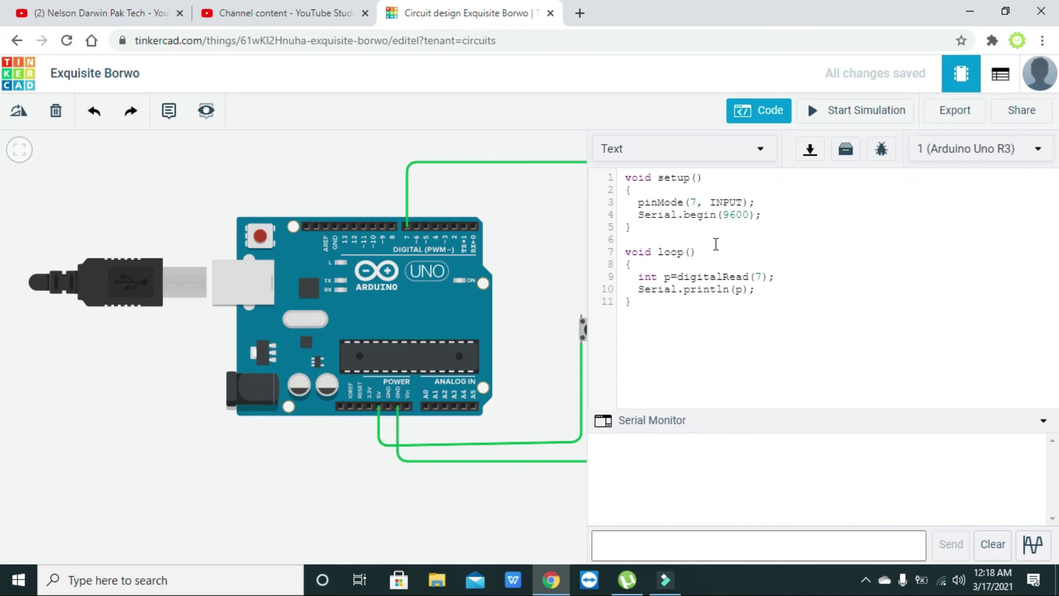
# Step: Start the simulation and show the Serial Monitor beside the circuit
pyautogui.click(761, 110)
pyautogui.click(845, 113)
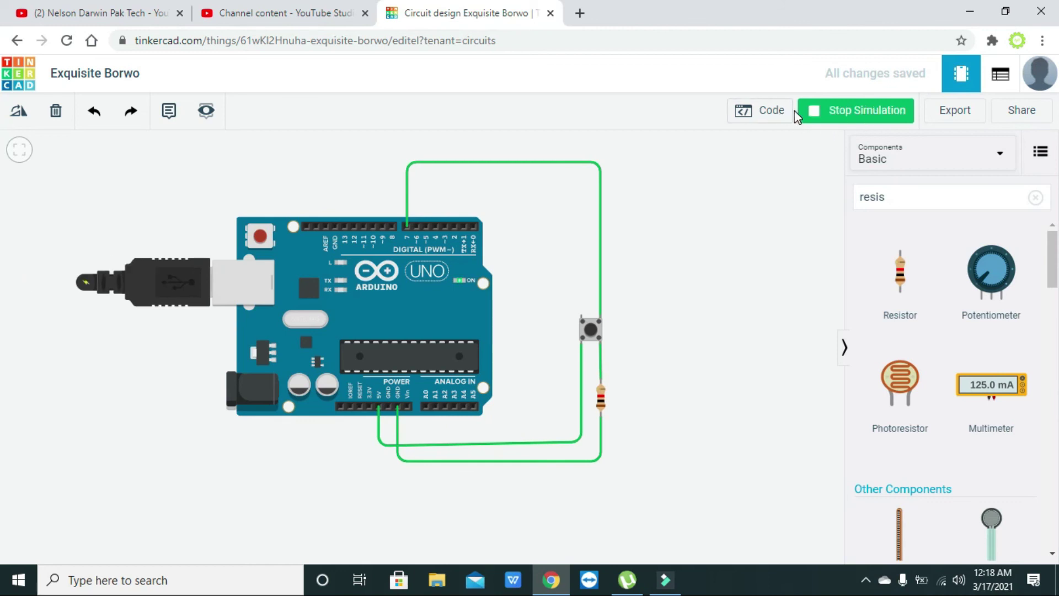
pyautogui.click(772, 110)
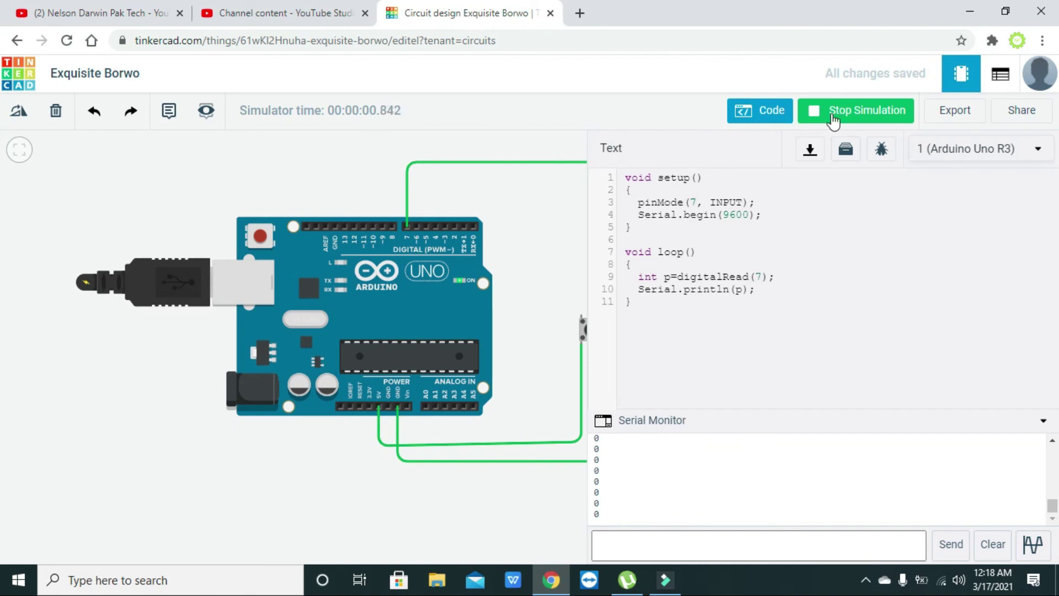
pyautogui.moveTo(519, 217); pyautogui.dragTo(414, 230)
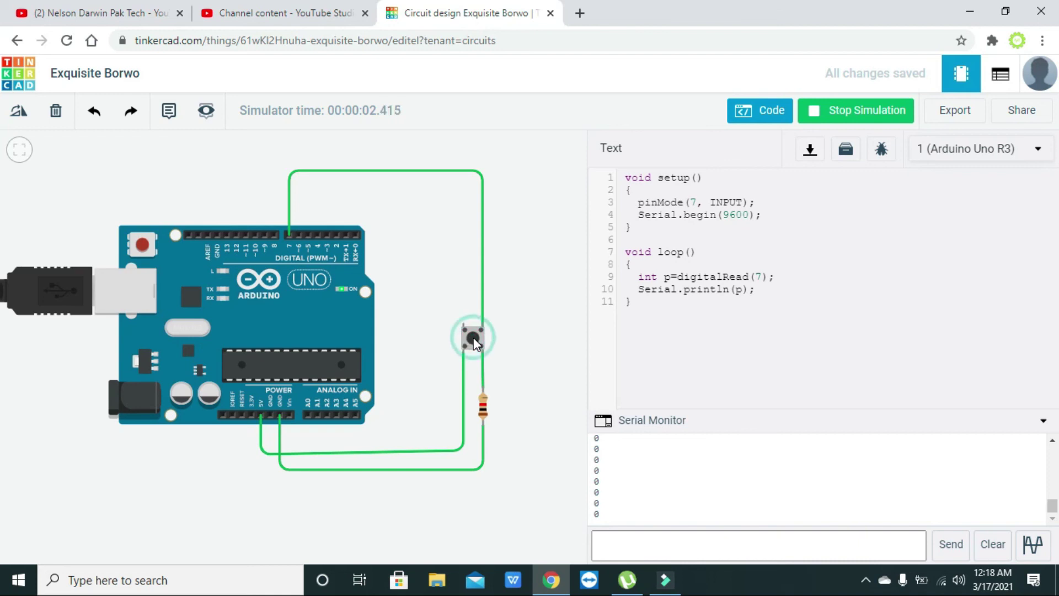
# Step: Press and release the pushbutton repeatedly so readings flip between 0 and 1
pyautogui.click(473, 336)
pyautogui.click(473, 336)
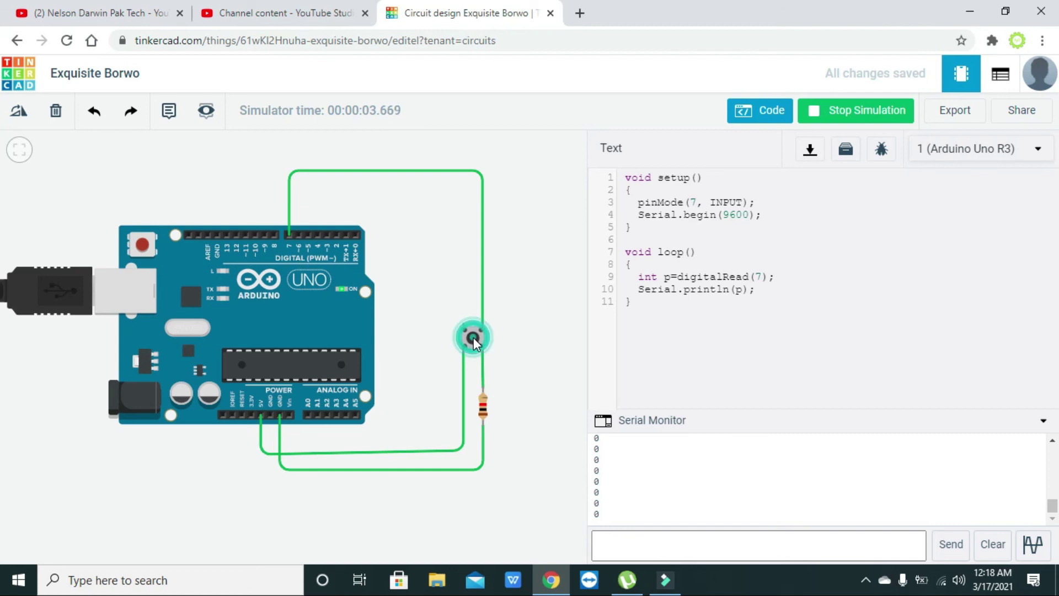
pyautogui.click(473, 336)
pyautogui.click(473, 336)
pyautogui.click(473, 337)
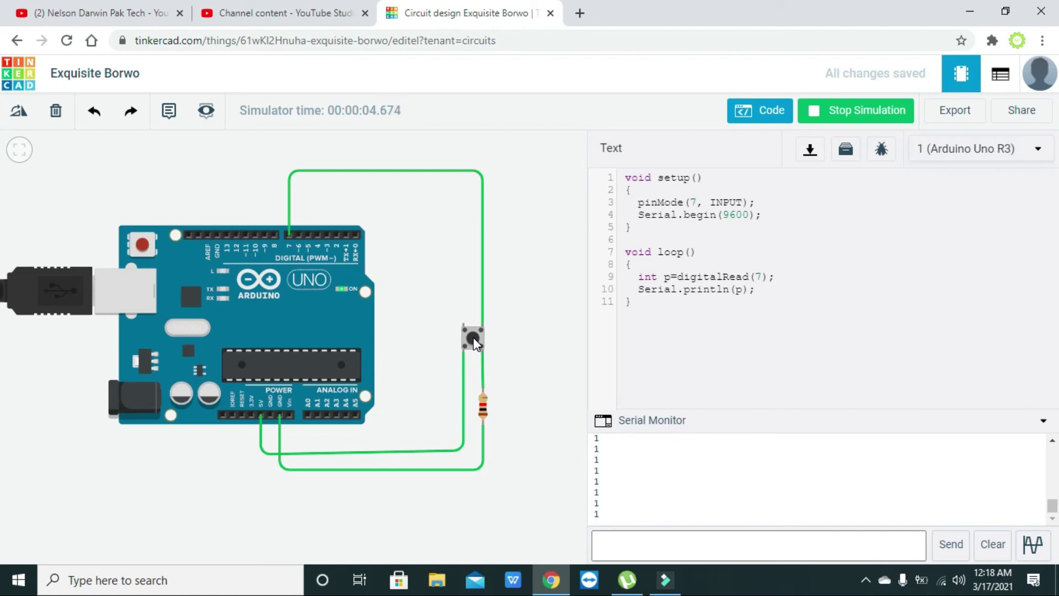
pyautogui.click(473, 336)
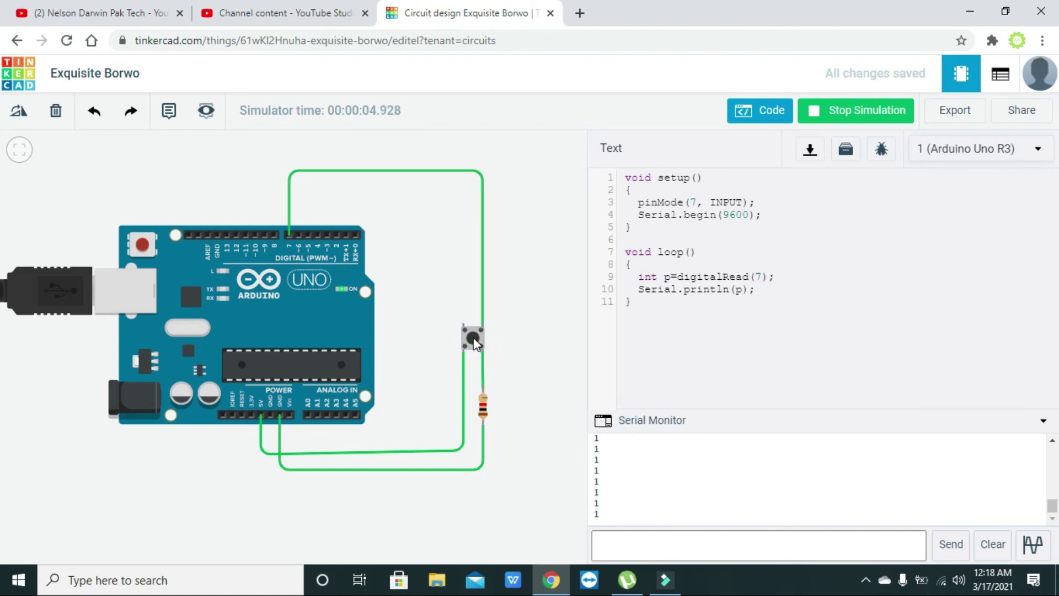